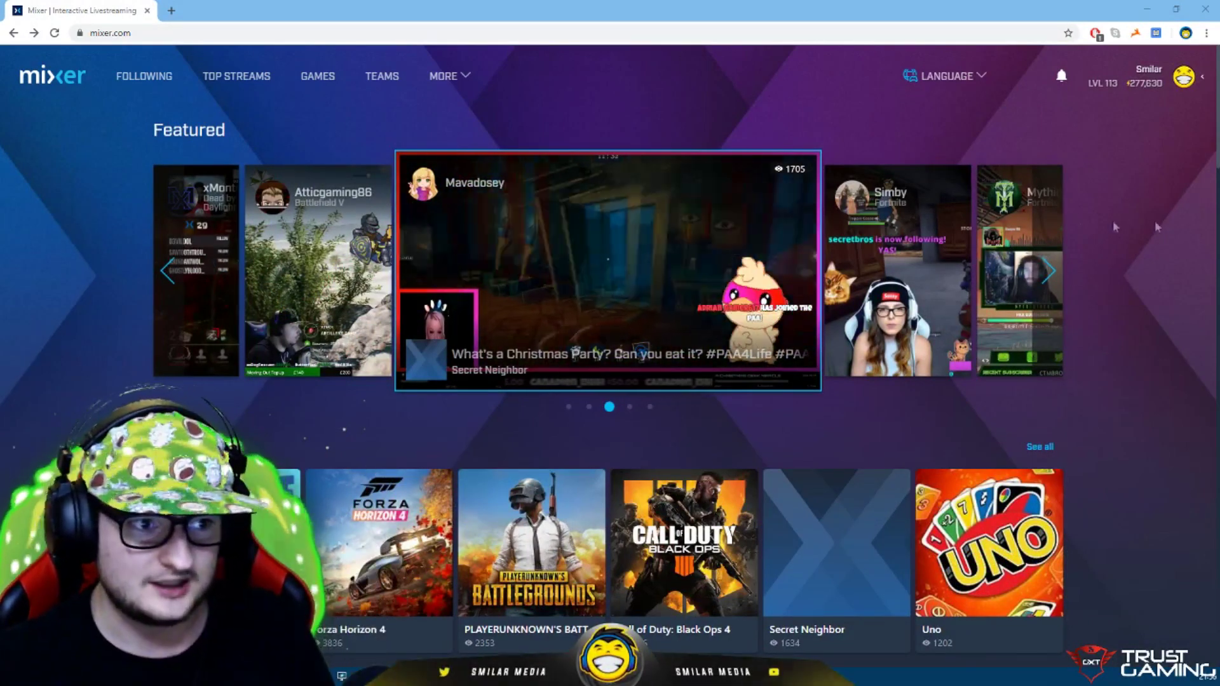
# Open the Smilar Season 2 MixPlay project from the Developer Lab in the project editor.
pyautogui.click(464, 76)
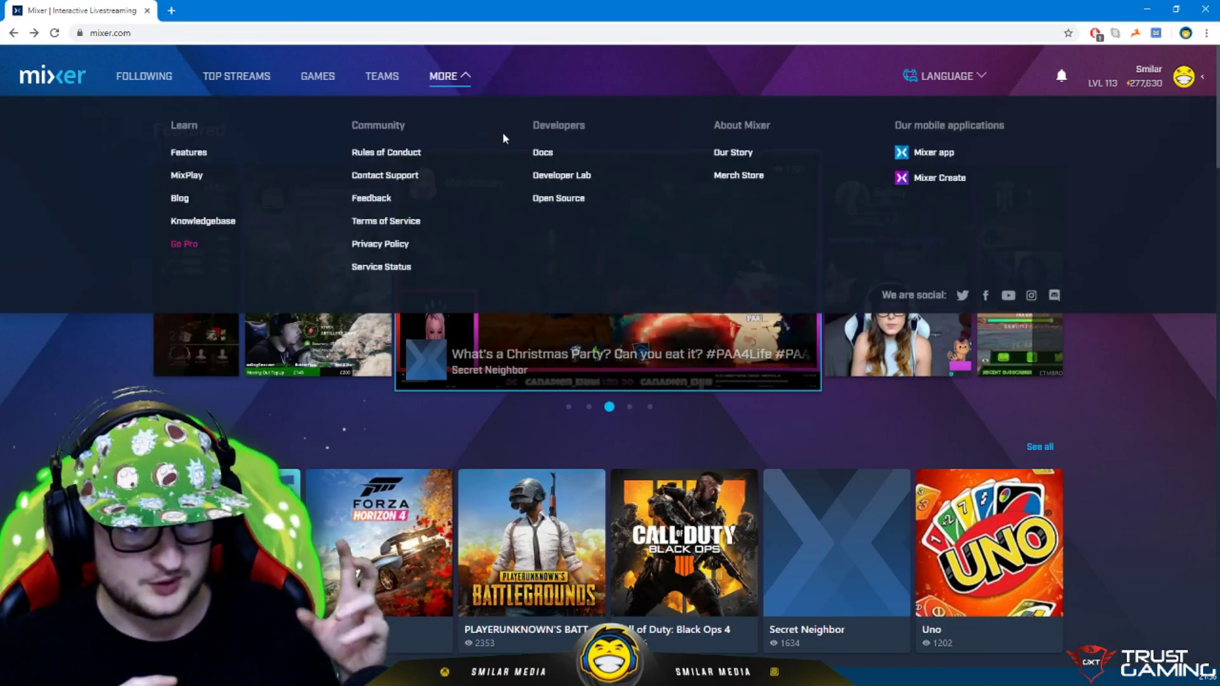
pyautogui.click(575, 178)
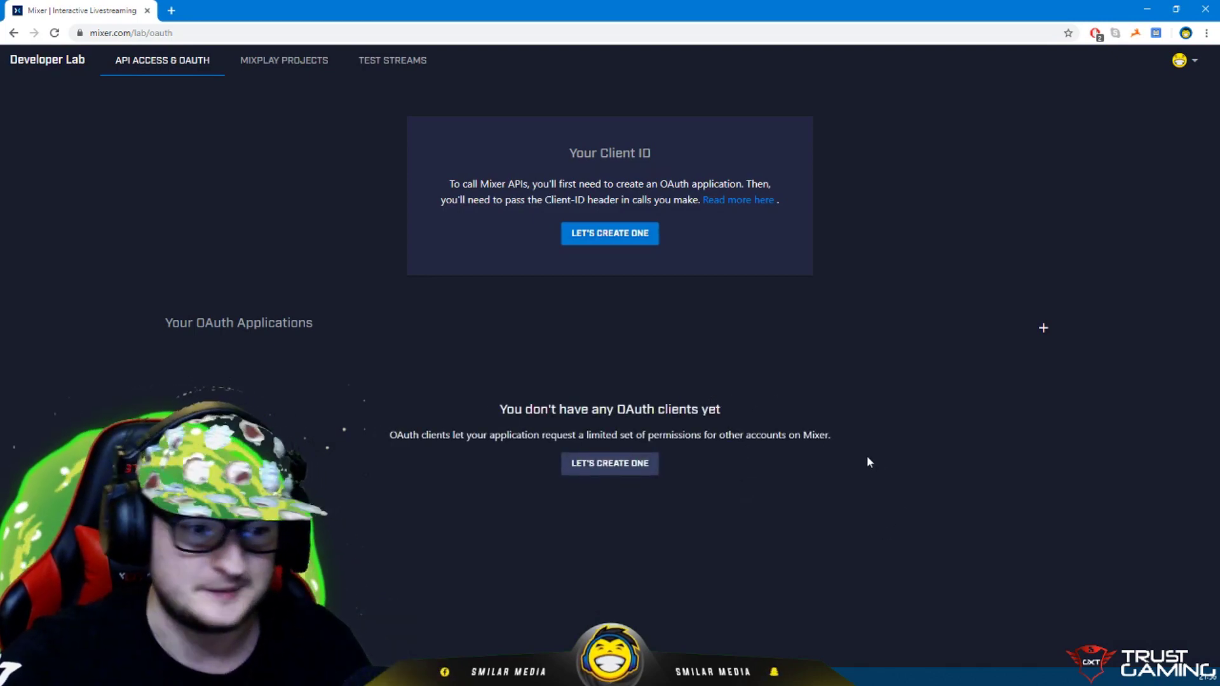
pyautogui.click(262, 61)
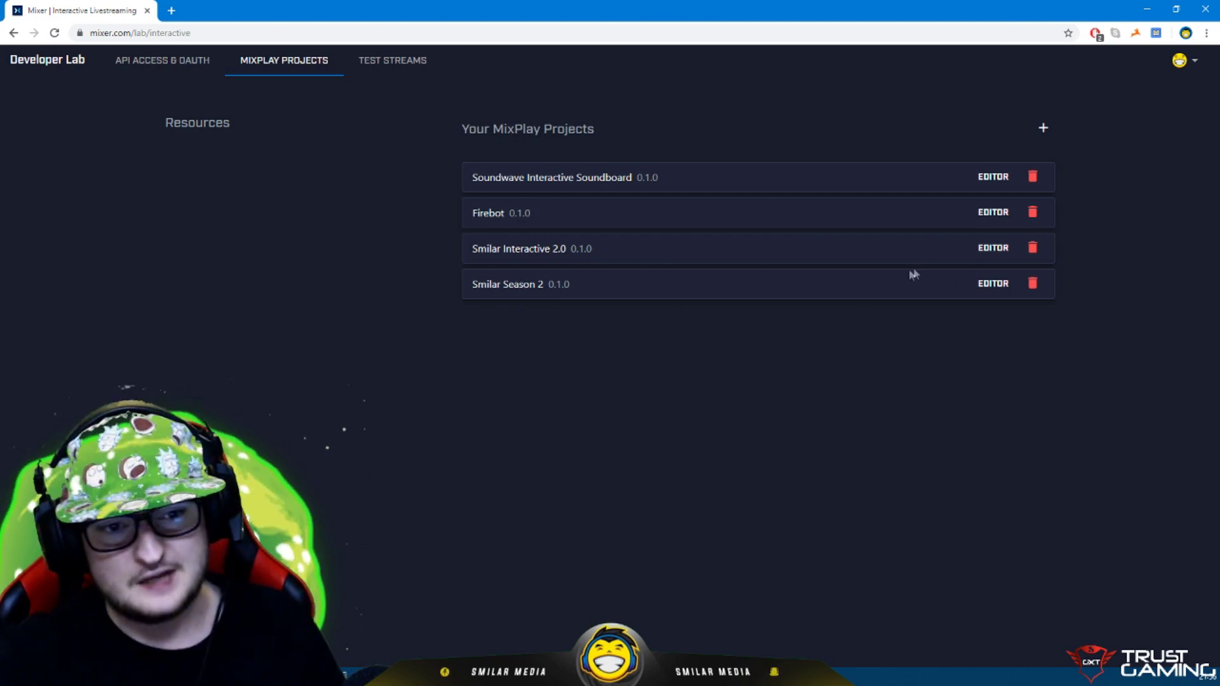
pyautogui.click(983, 286)
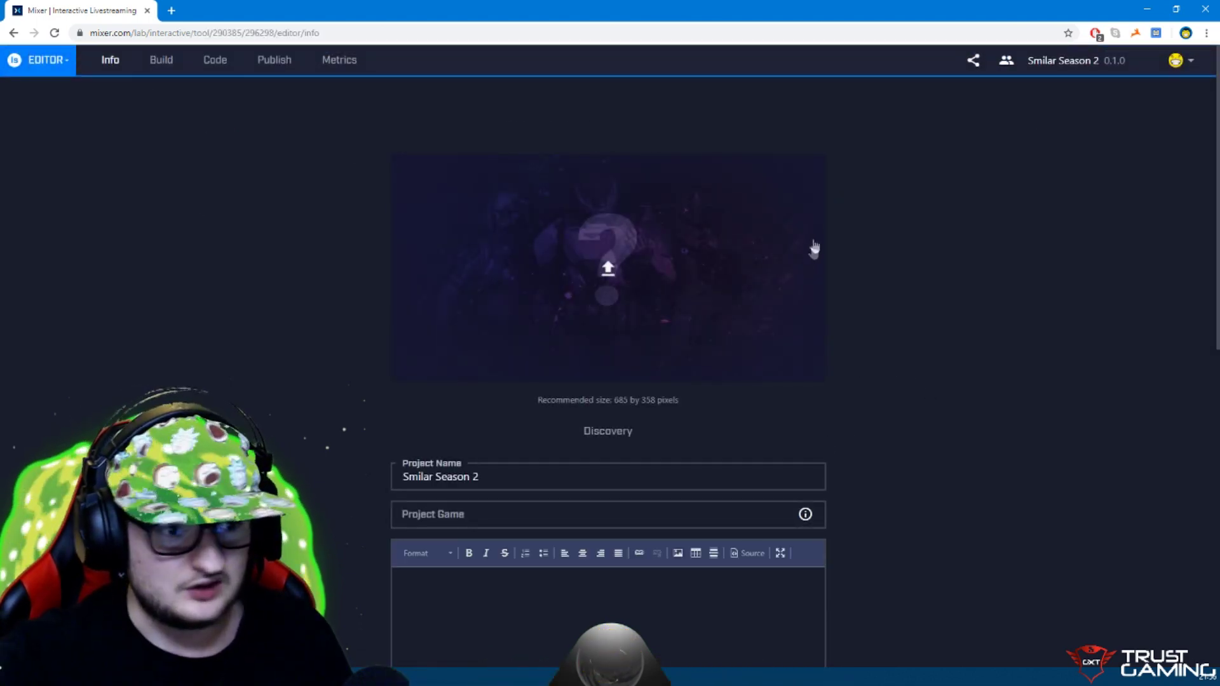
# Look through the project's info page, from the cover image and discovery fields down to the installation section.
pyautogui.scroll(-5, 741, 267)
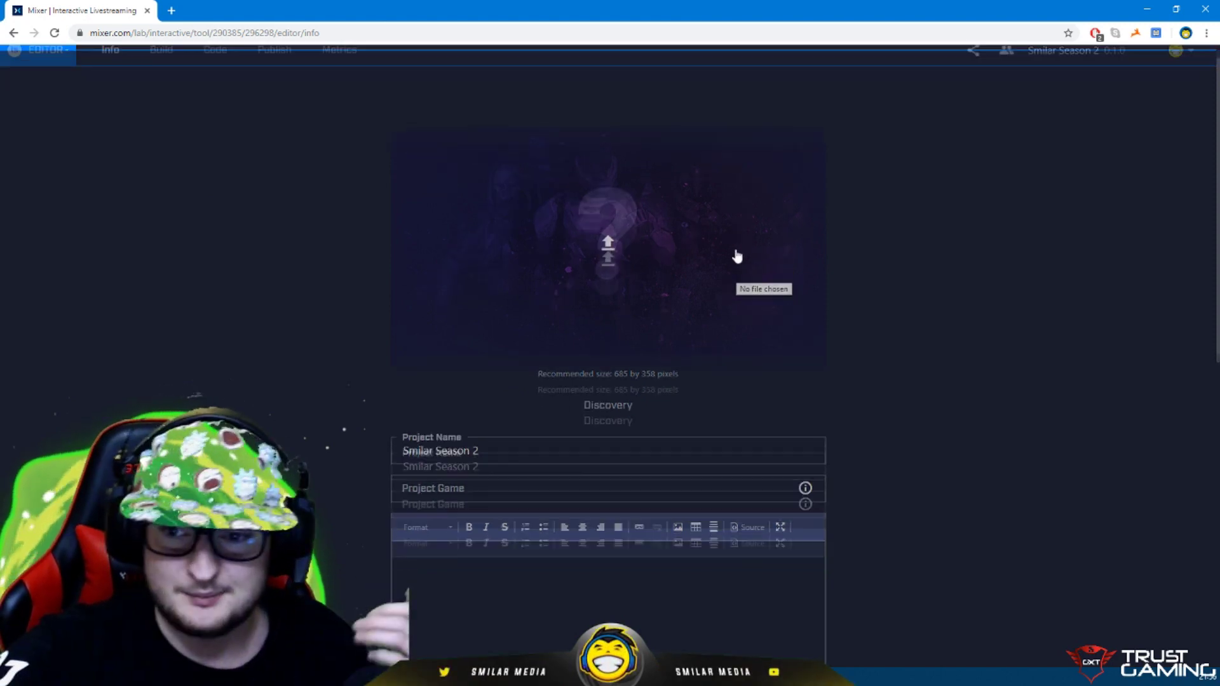
pyautogui.scroll(-5, 735, 257)
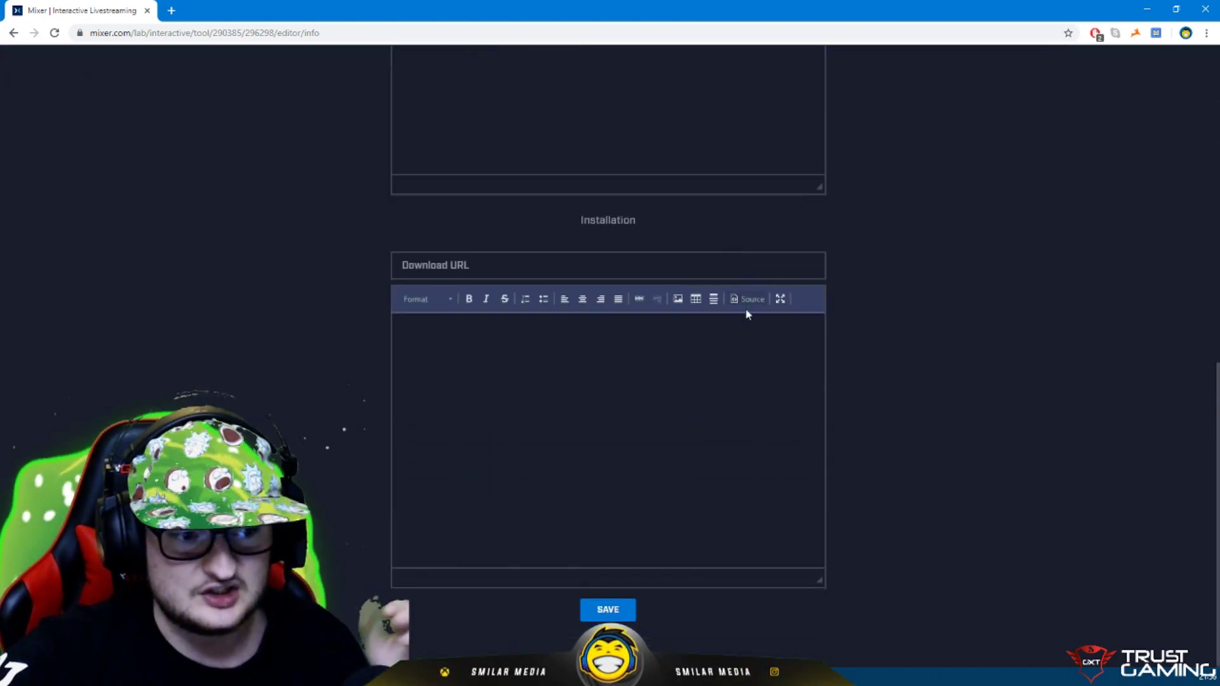
pyautogui.scroll(6, 749, 313)
pyautogui.scroll(3, 747, 314)
pyautogui.scroll(-3, 752, 286)
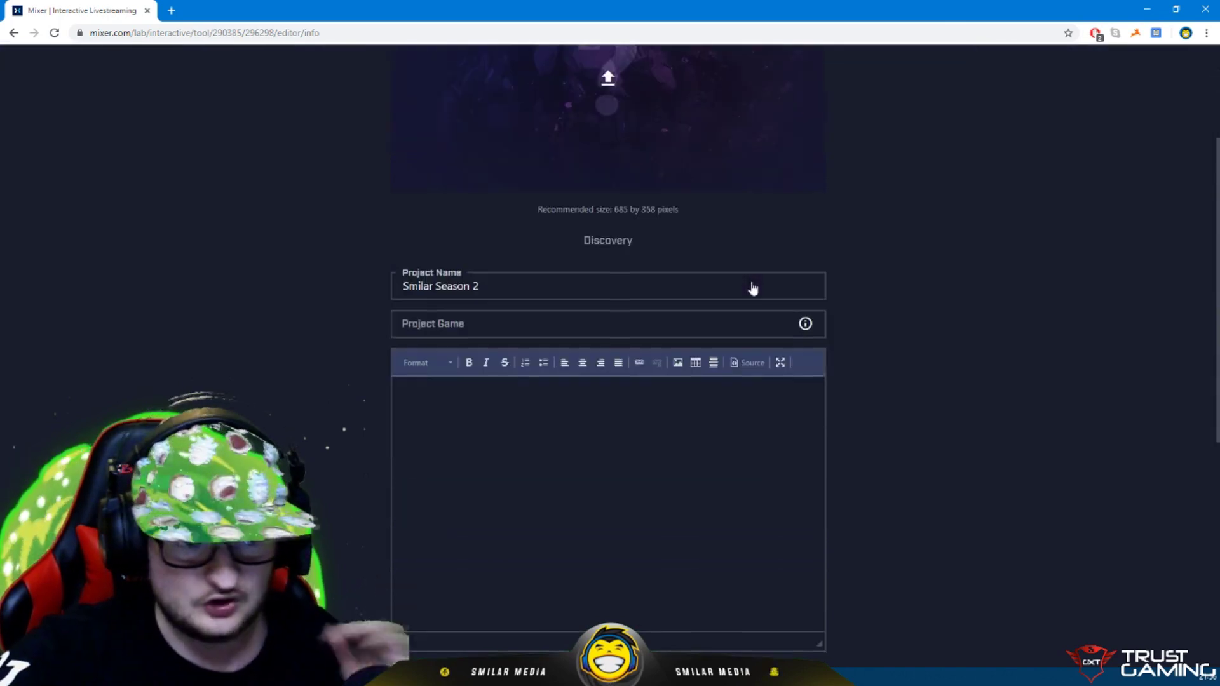
pyautogui.scroll(3, 753, 291)
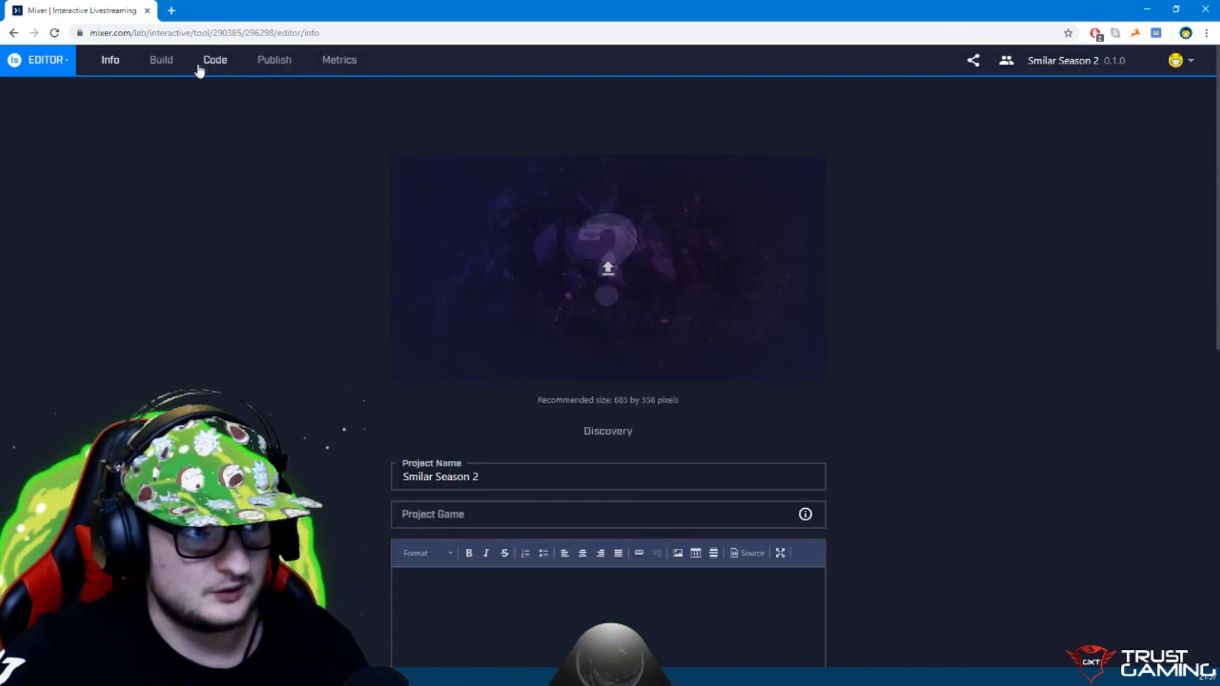
# Open the project's build view and inspect the settings of the Rick & Morty control in the default scene.
pyautogui.click(153, 65)
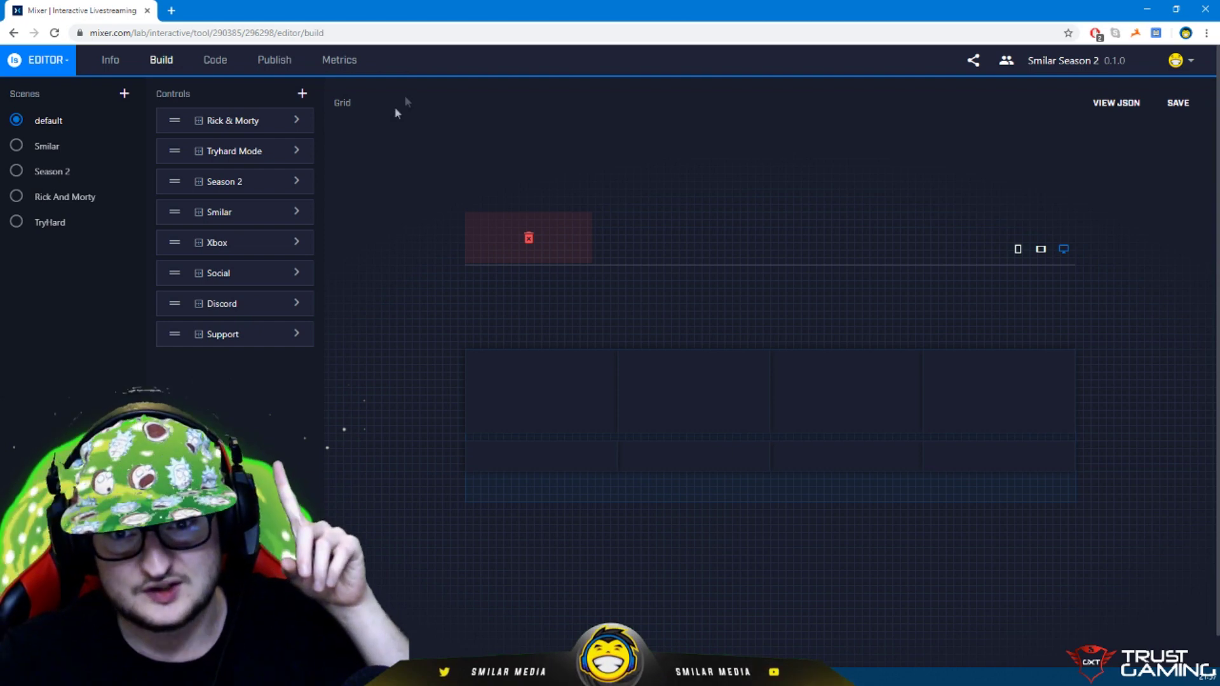
pyautogui.click(297, 120)
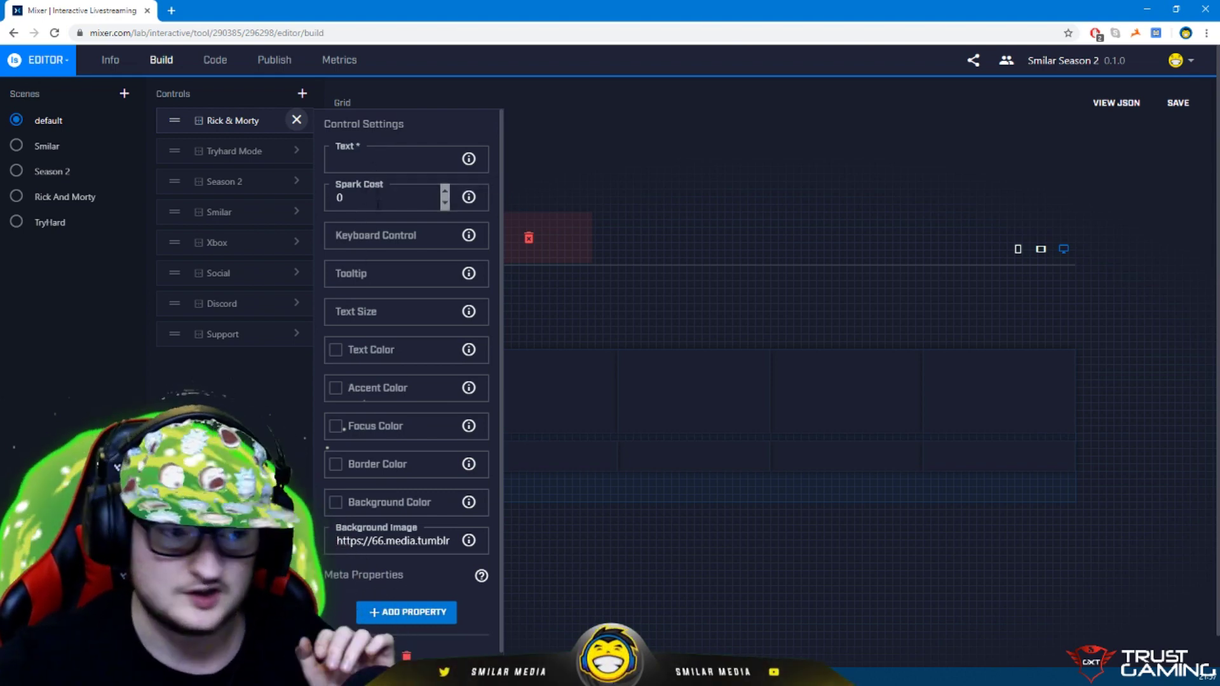
pyautogui.scroll(-1, 380, 219)
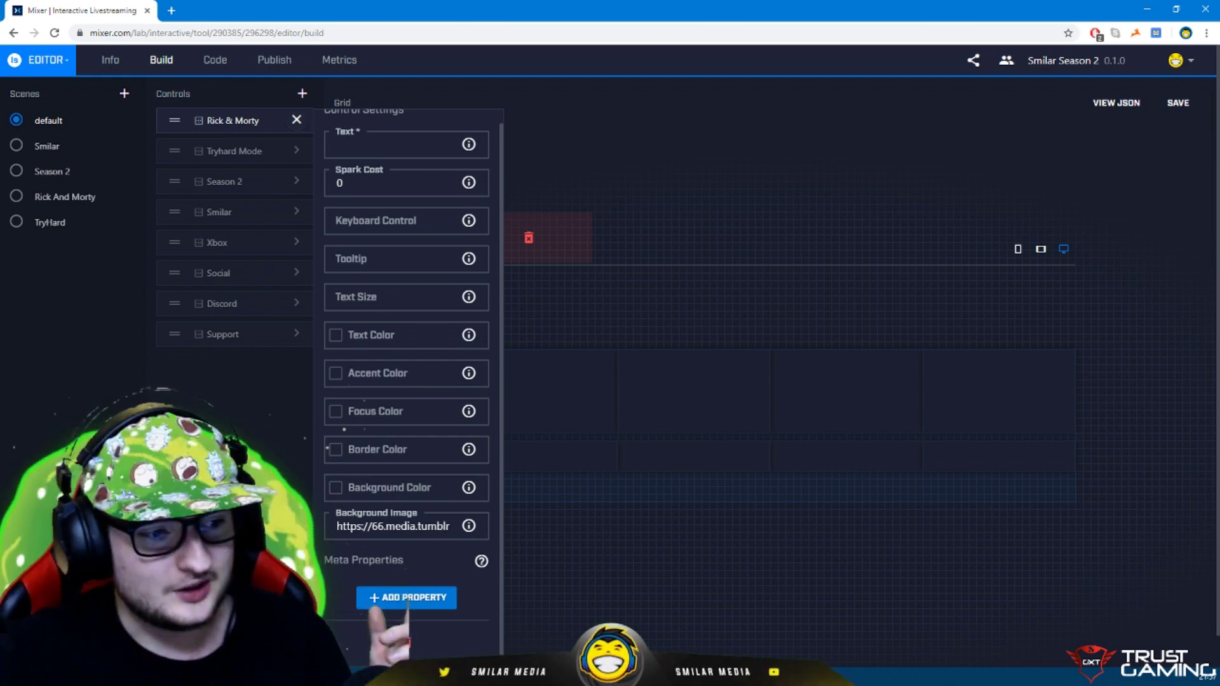
pyautogui.click(292, 120)
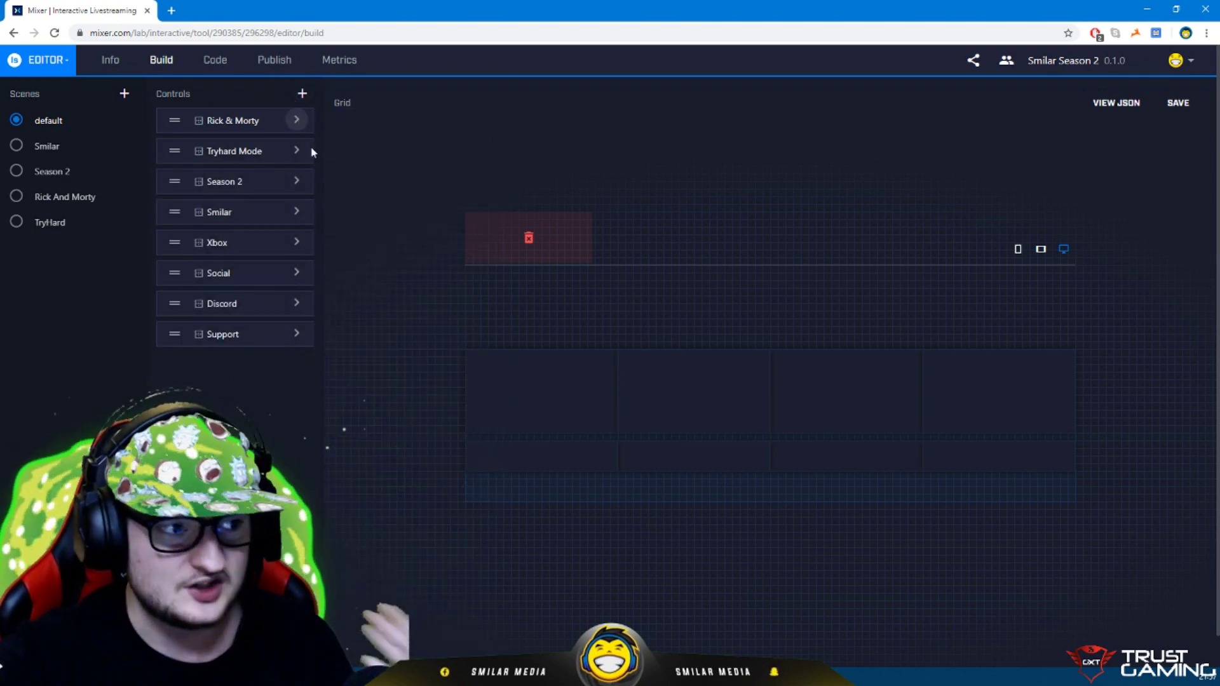
# Add a button control named "Smilars YouTube" to the default scene.
pyautogui.click(302, 93)
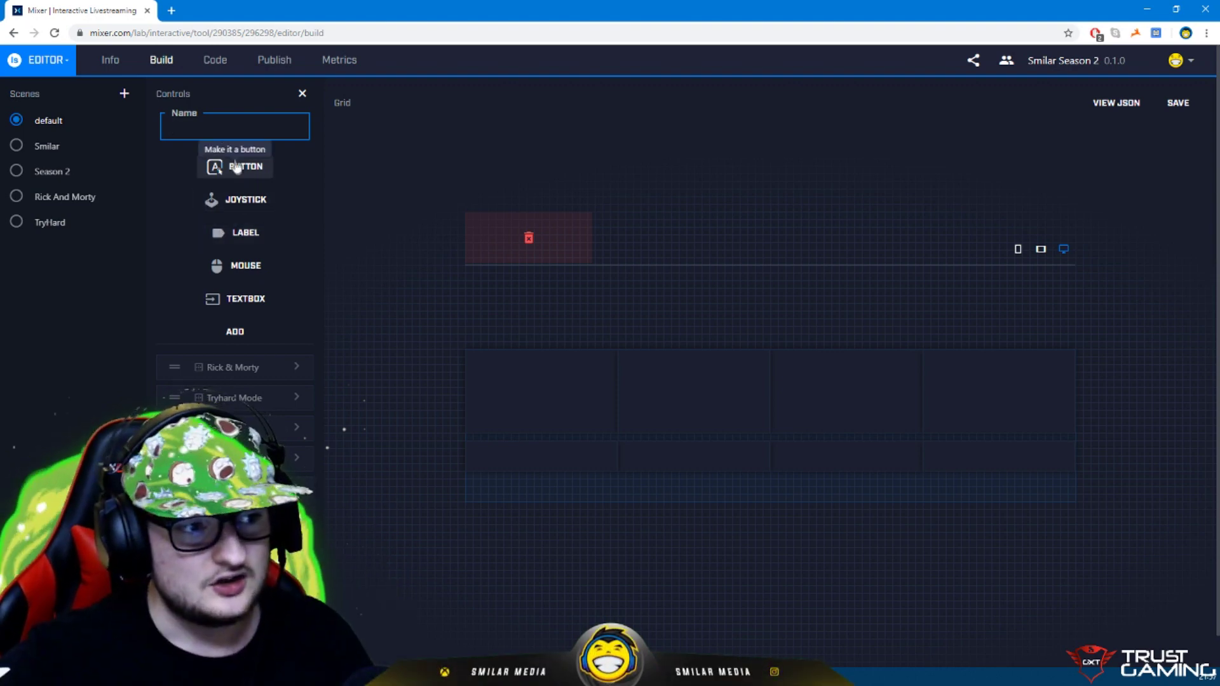
pyautogui.click(226, 131)
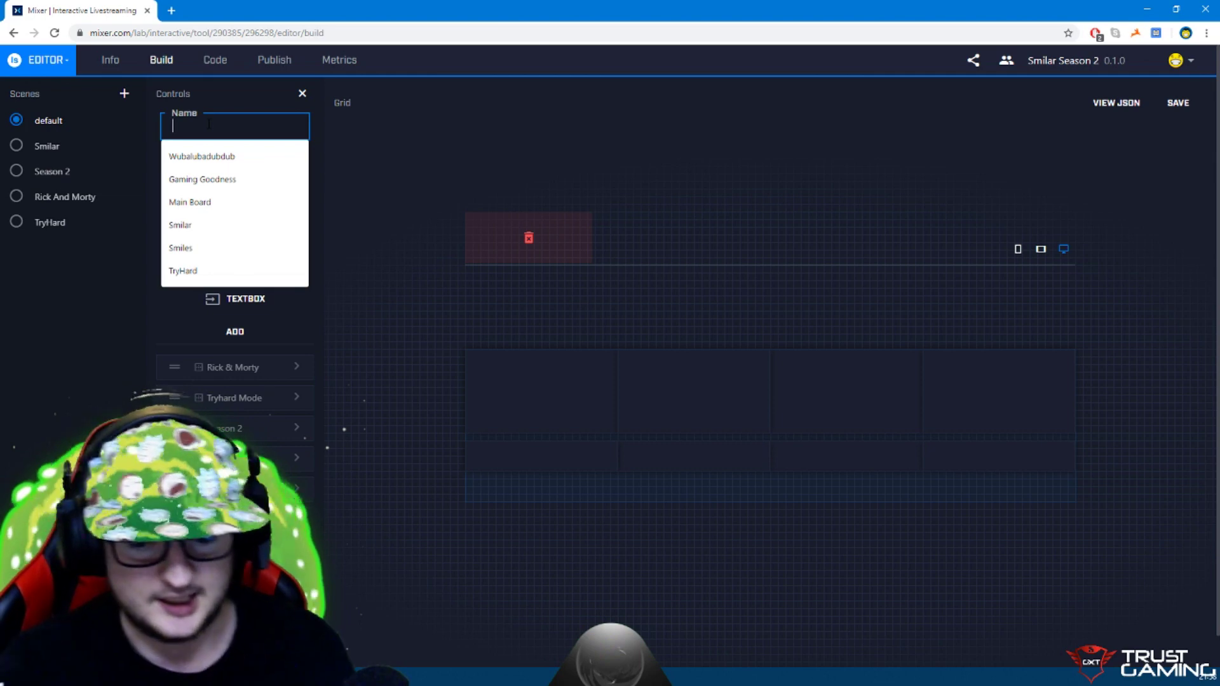
pyautogui.write('Smilars YouTube')
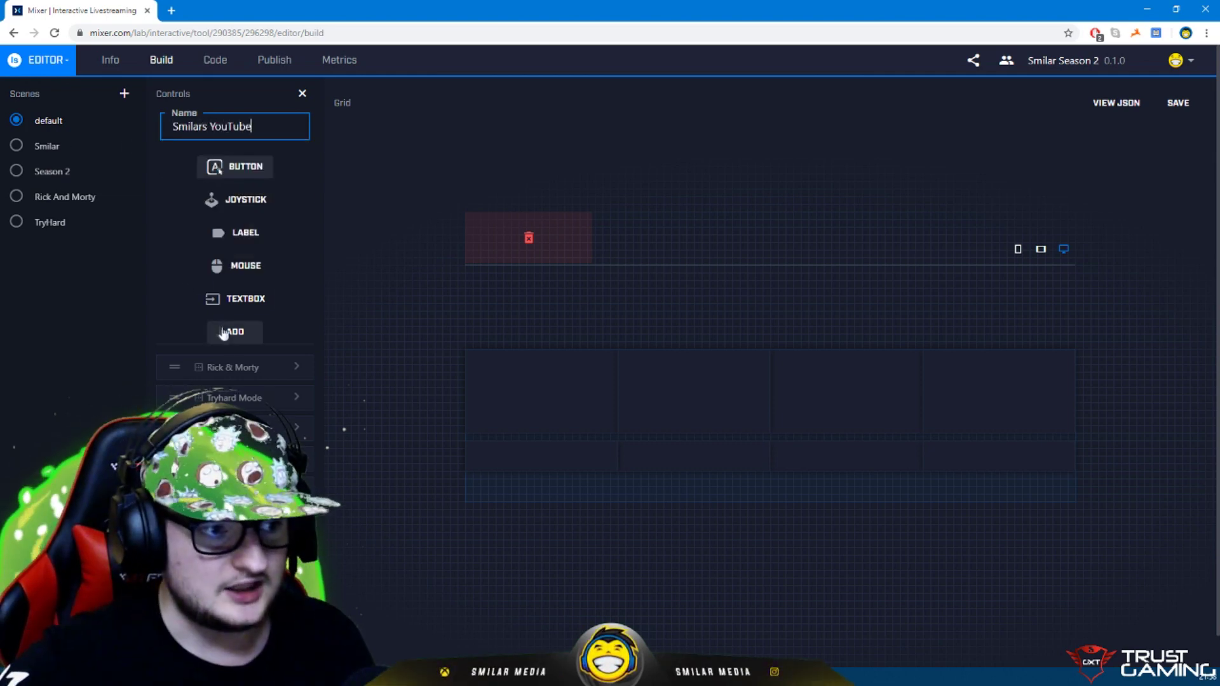
pyautogui.click(235, 331)
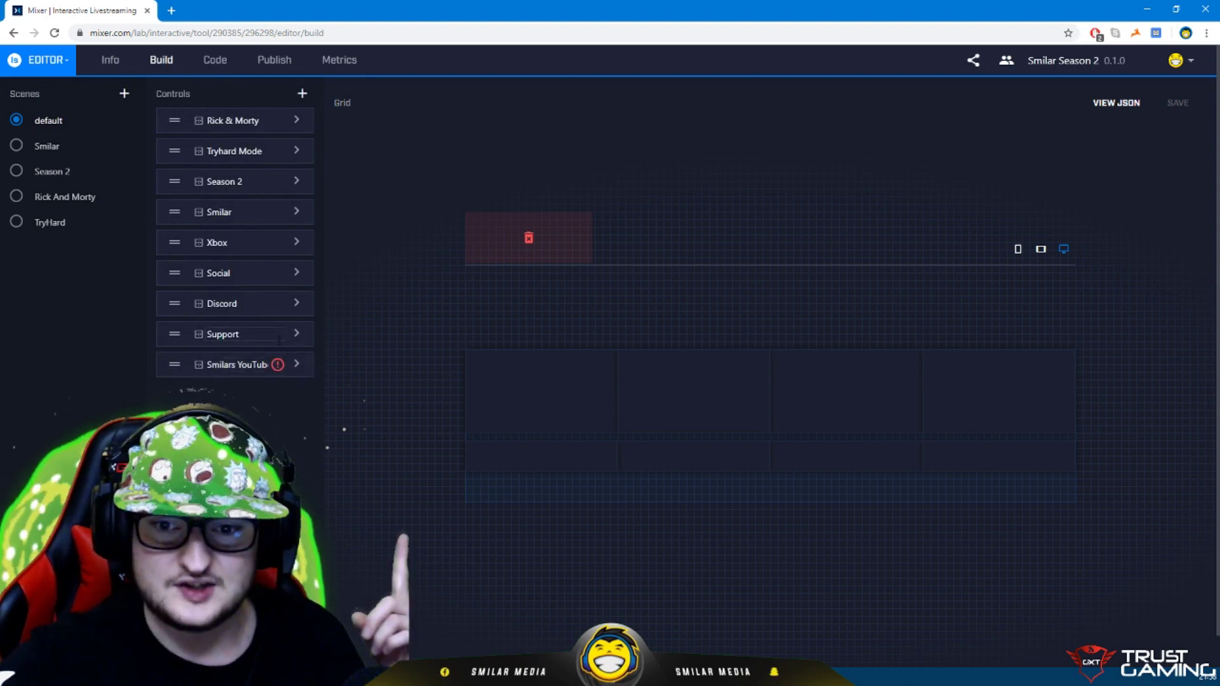
# Examine the Smilars YouTube control's settings, including text, spark cost, the color options and their explanations, and the background image.
pyautogui.click(297, 366)
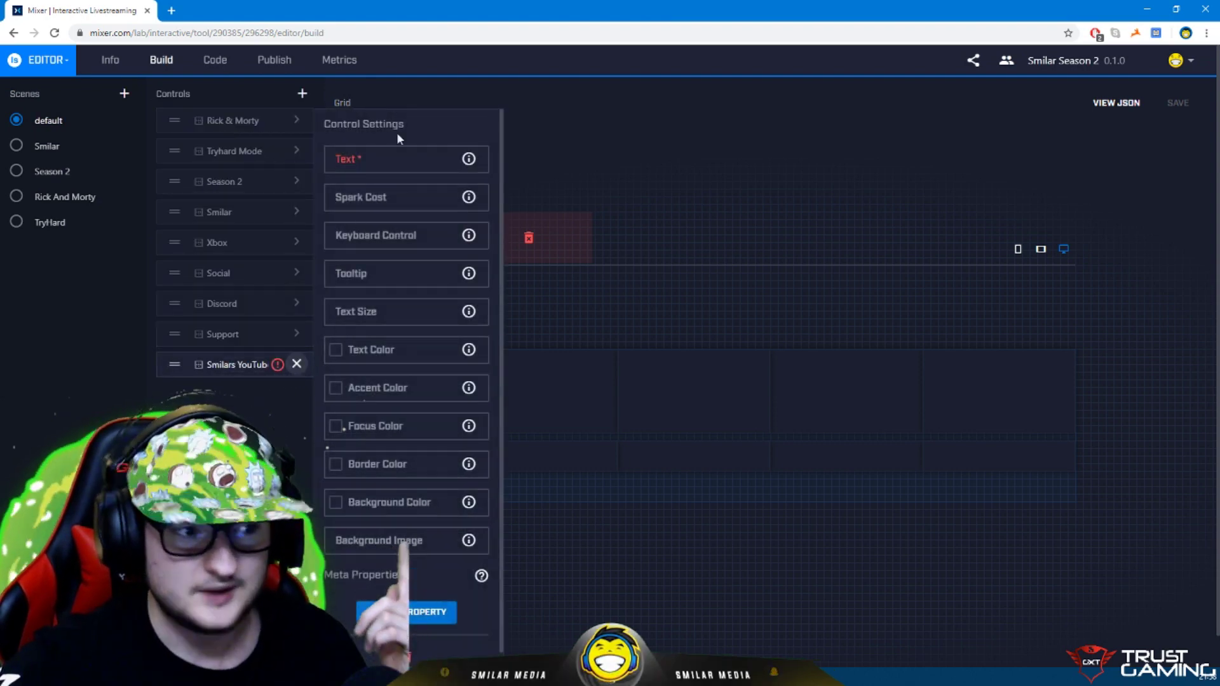
pyautogui.click(396, 161)
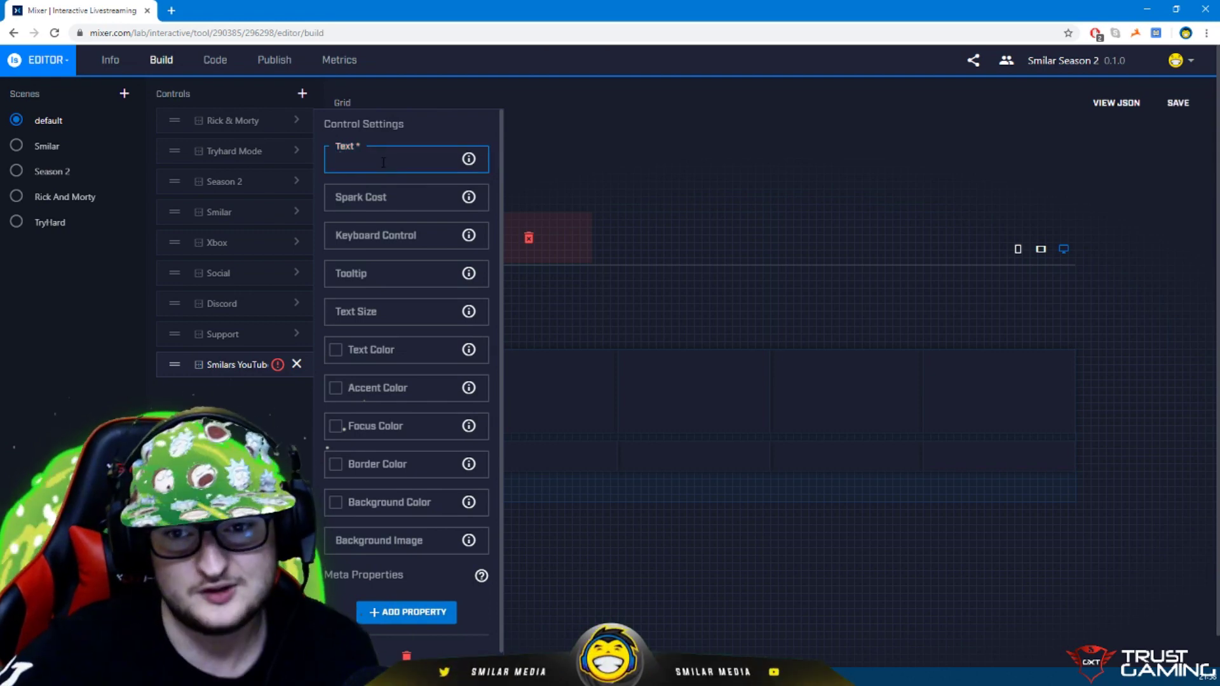
pyautogui.press('BackSpace')
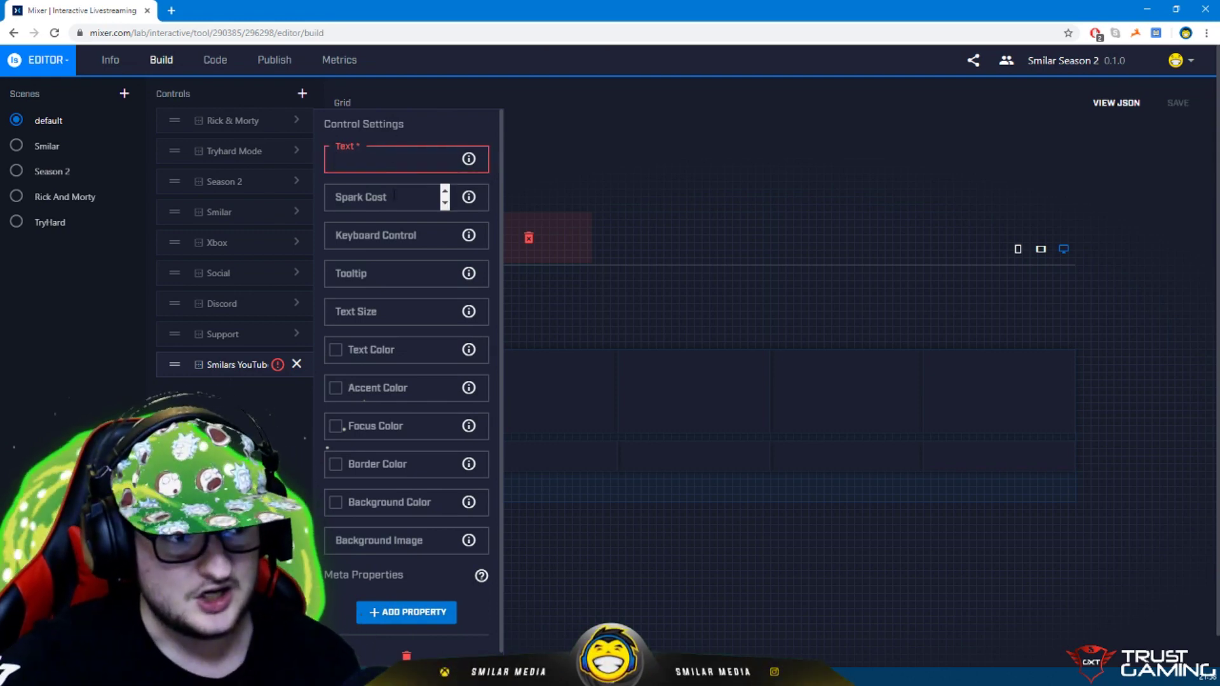
pyautogui.click(394, 195)
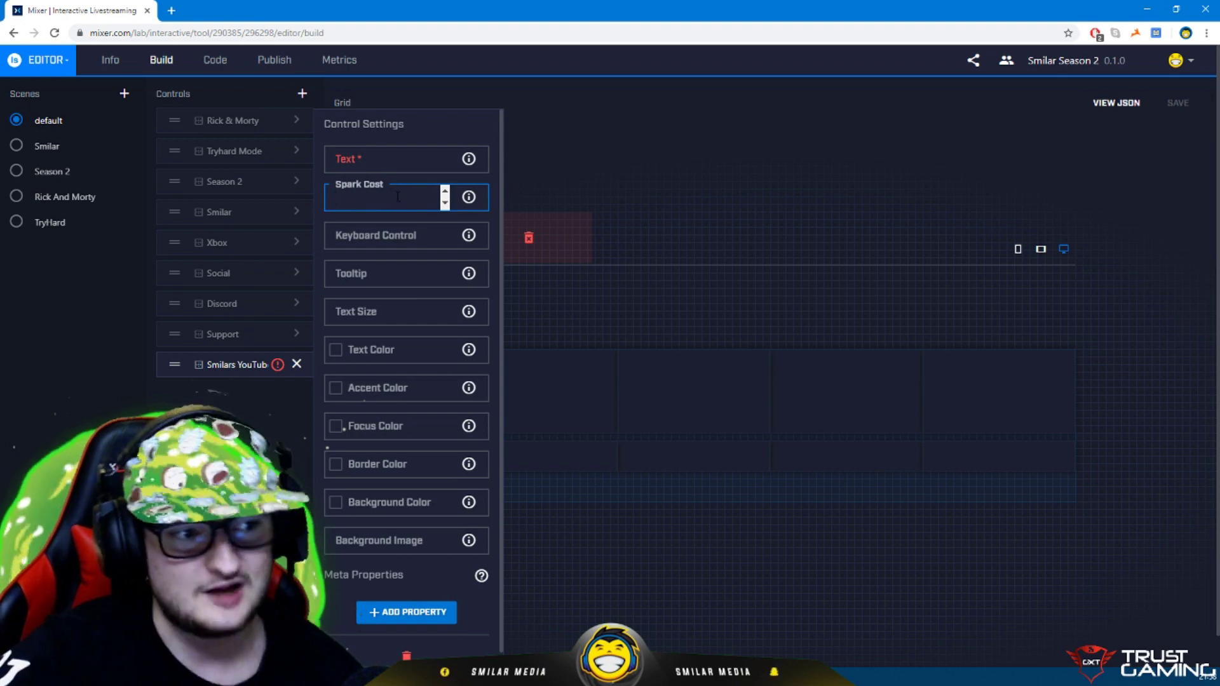
pyautogui.scroll(-1, 410, 219)
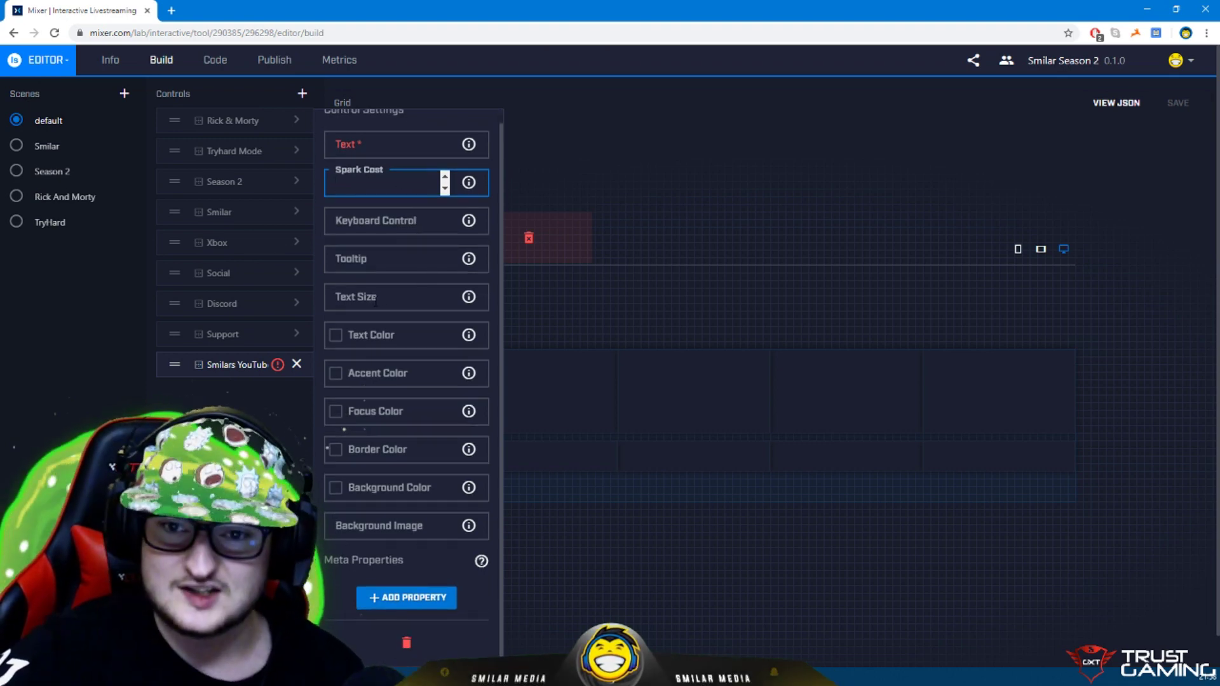
pyautogui.click(354, 337)
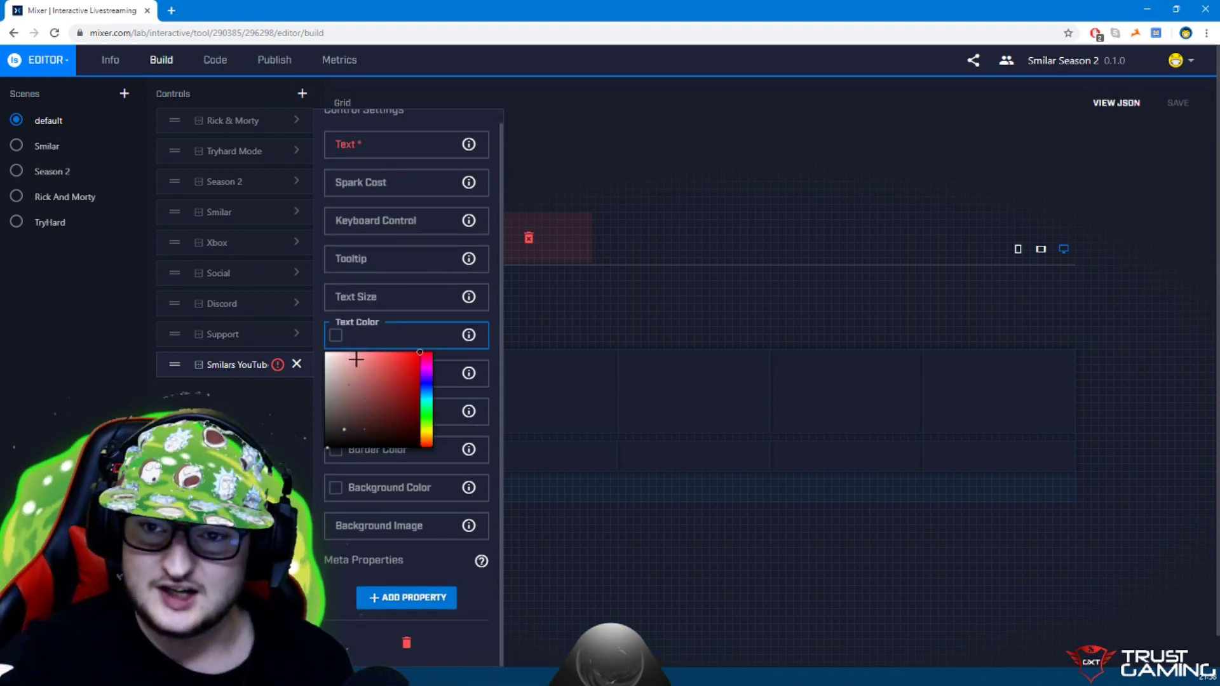
pyautogui.click(440, 449)
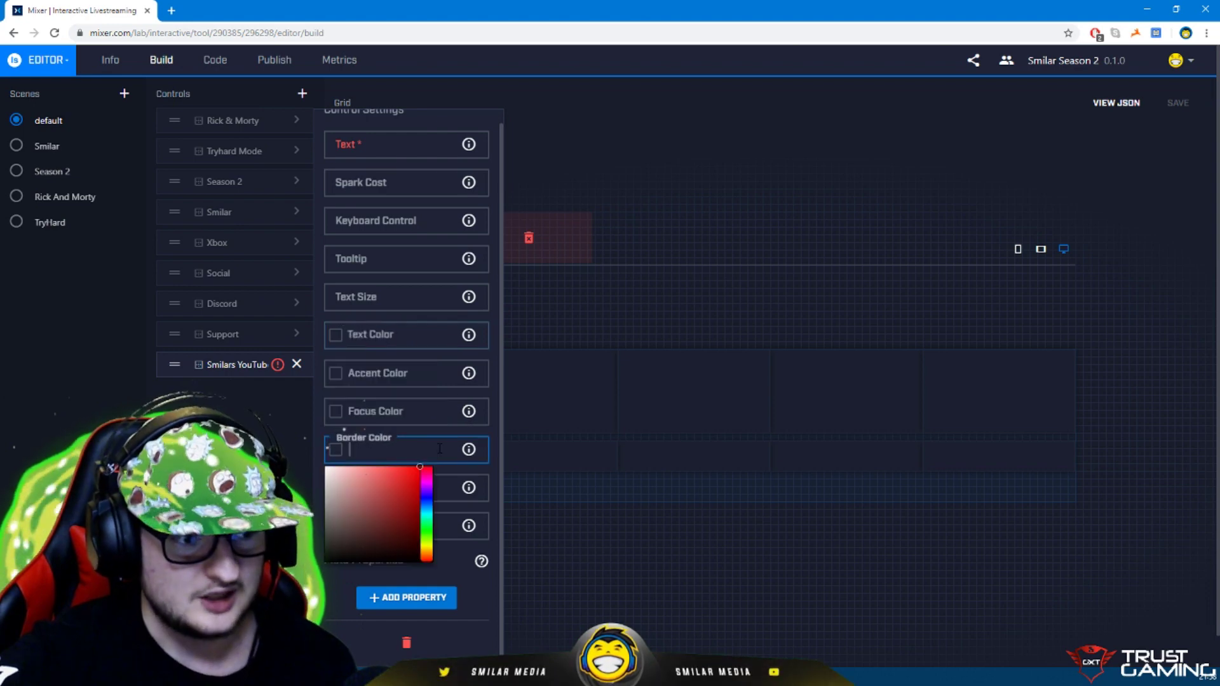
pyautogui.click(398, 376)
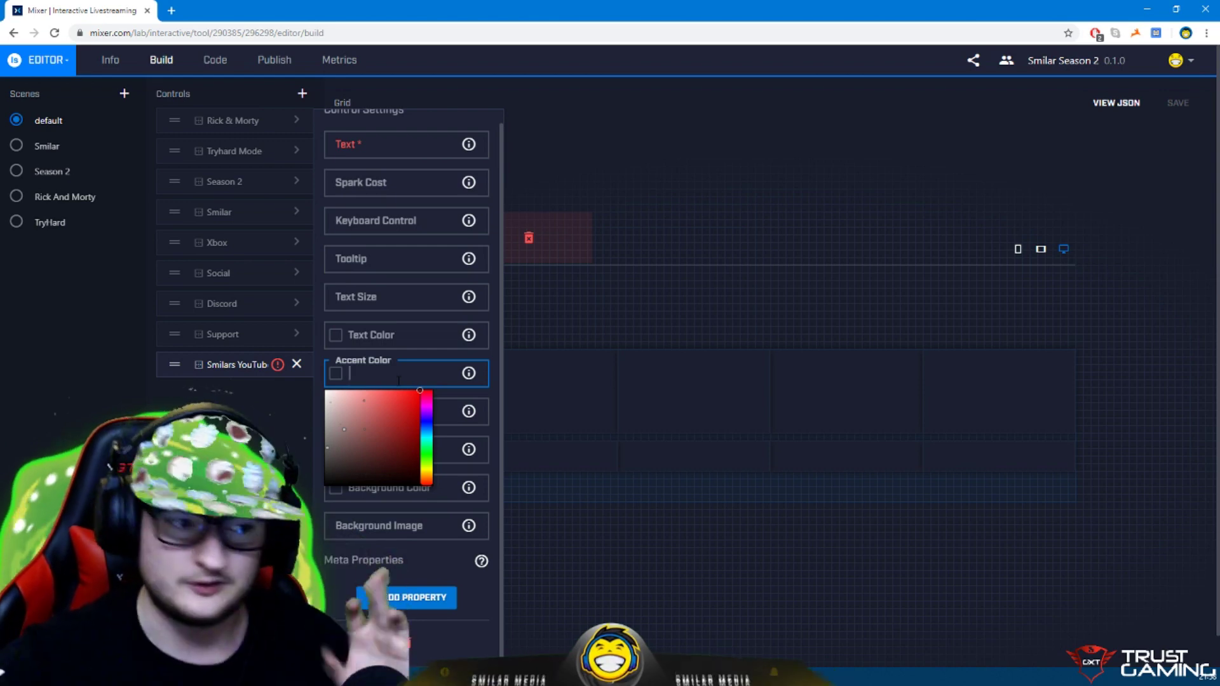
pyautogui.moveTo(473, 411)
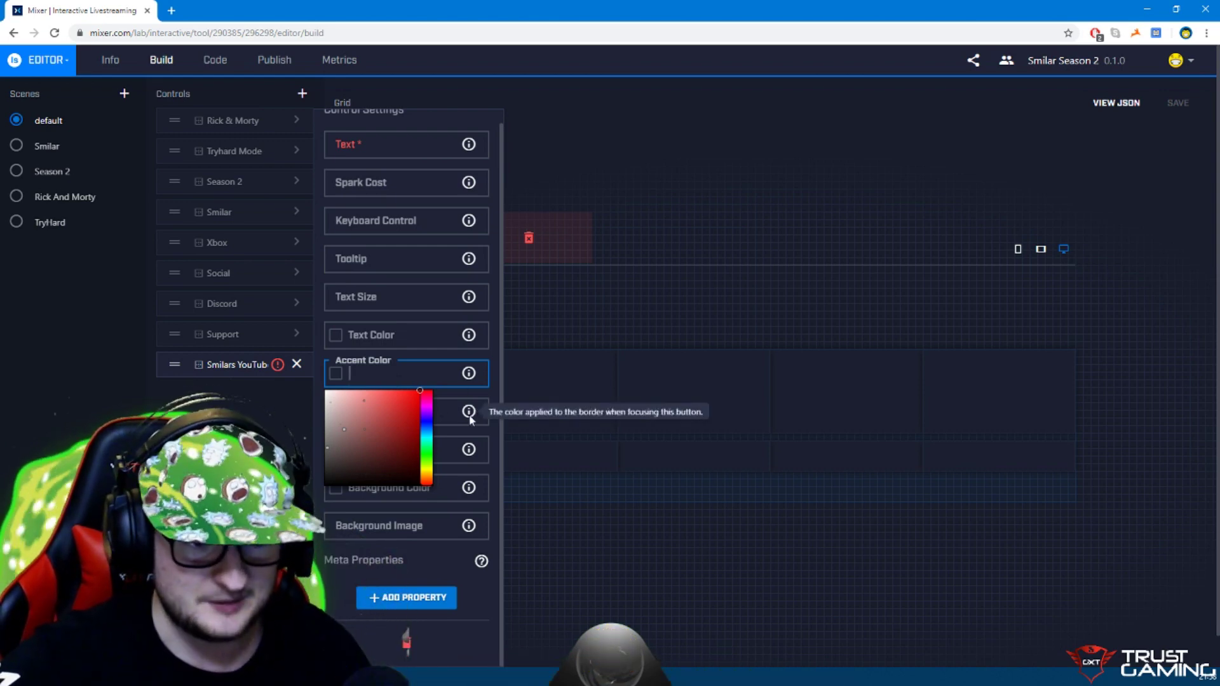
pyautogui.moveTo(470, 375)
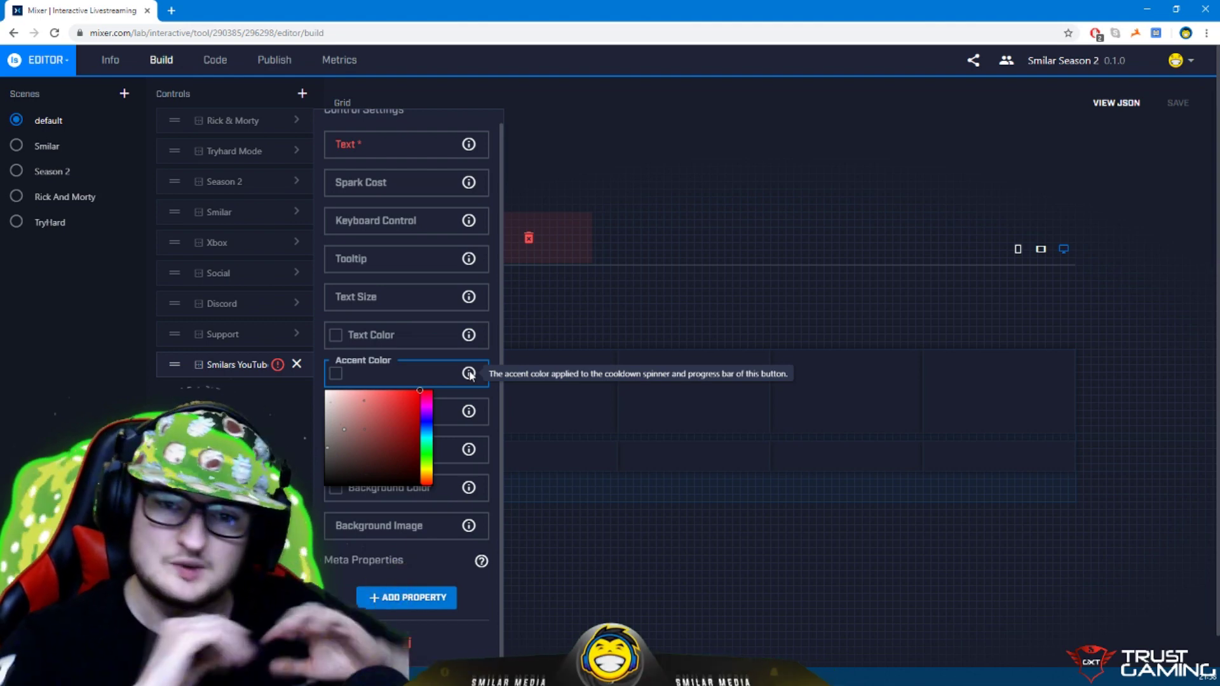
pyautogui.click(444, 487)
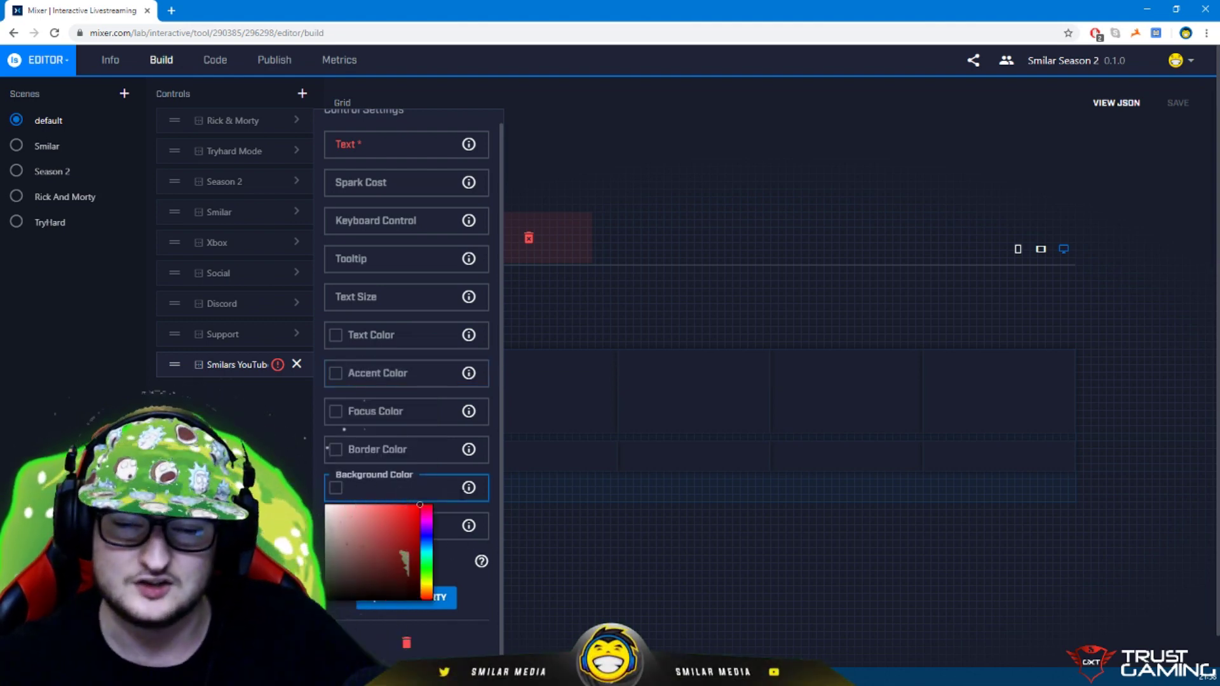
pyautogui.click(451, 523)
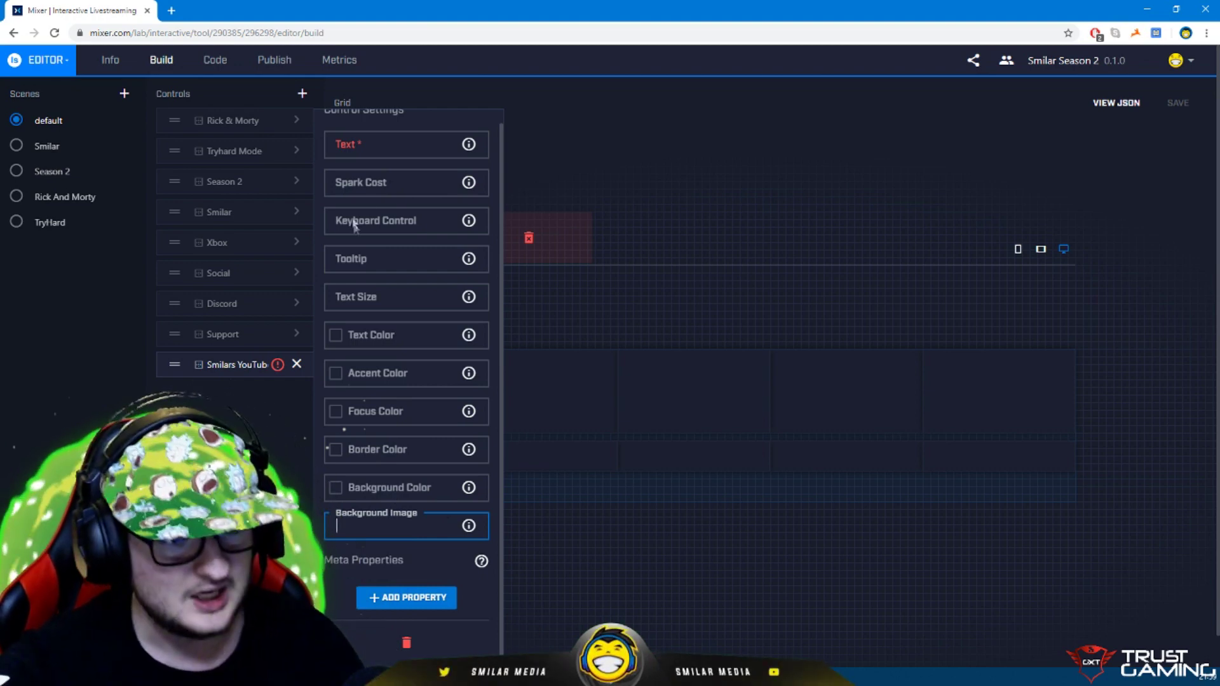
# Set the Smilars YouTube control's text to "Smilars Youtube" and close its settings.
pyautogui.click(379, 139)
pyautogui.write('Smilars Y')
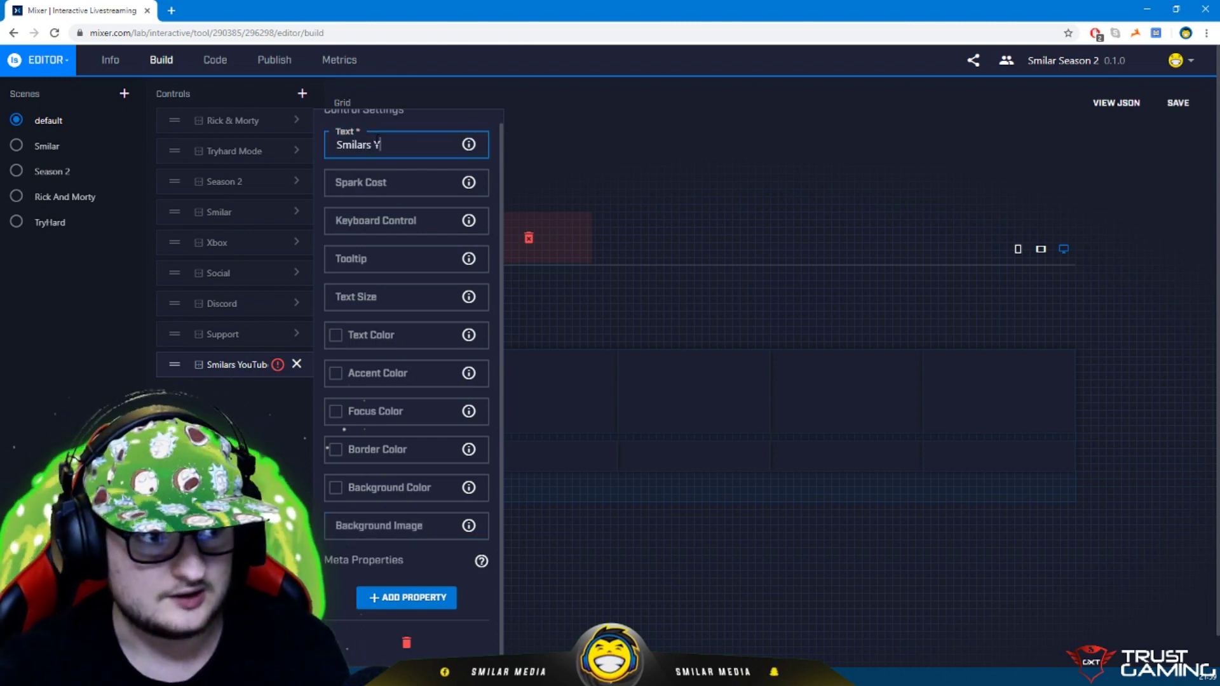
pyautogui.write('outube')
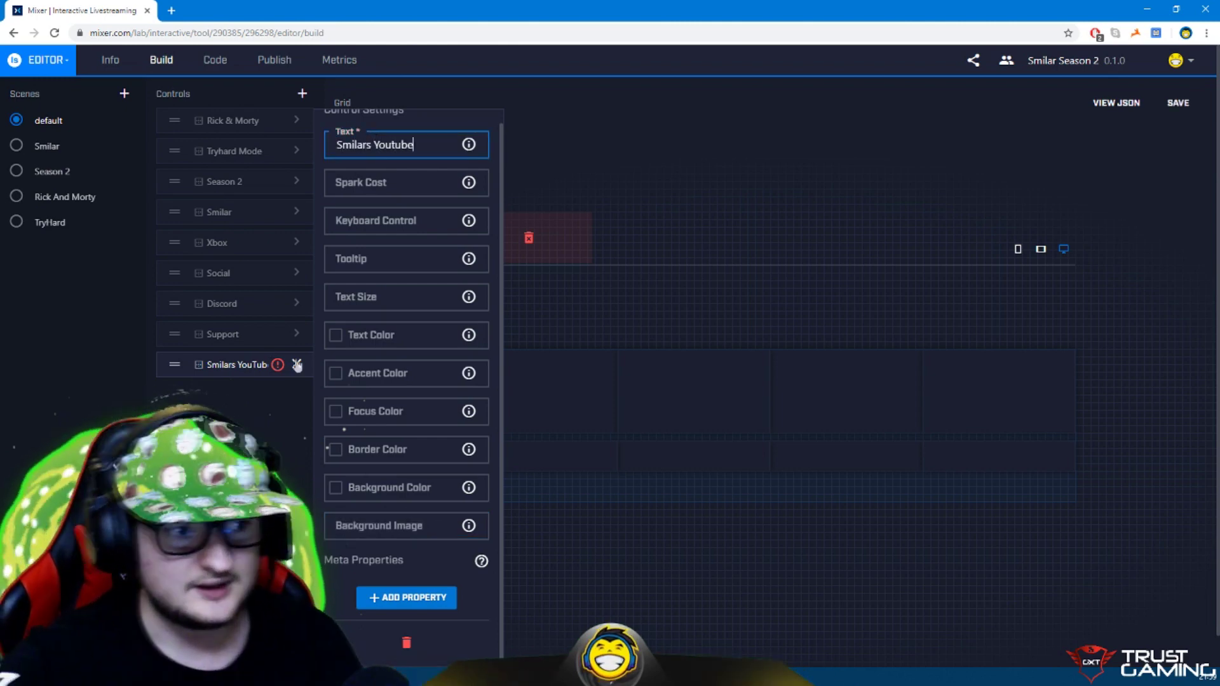
pyautogui.click(296, 365)
# Try out the Smilars YouTube control in the grid's empty bottom row, widened to one column, and take it off the grid.
pyautogui.moveTo(175, 364); pyautogui.dragTo(664, 489)
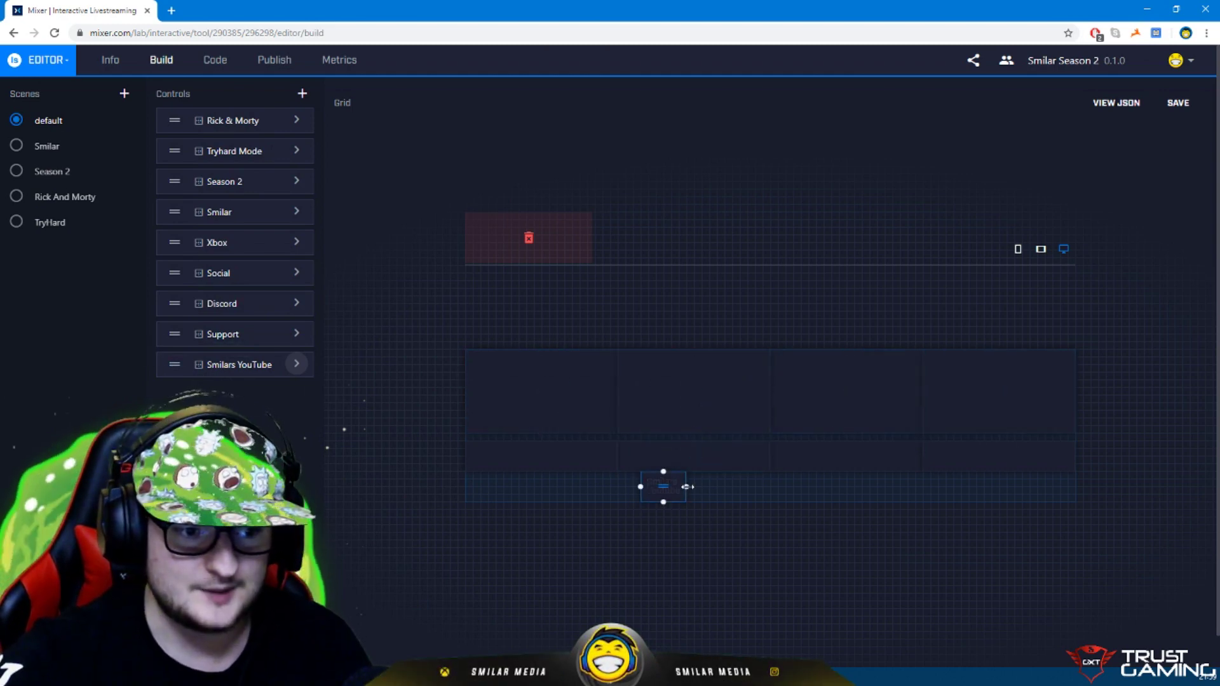
pyautogui.moveTo(686, 487); pyautogui.dragTo(941, 479)
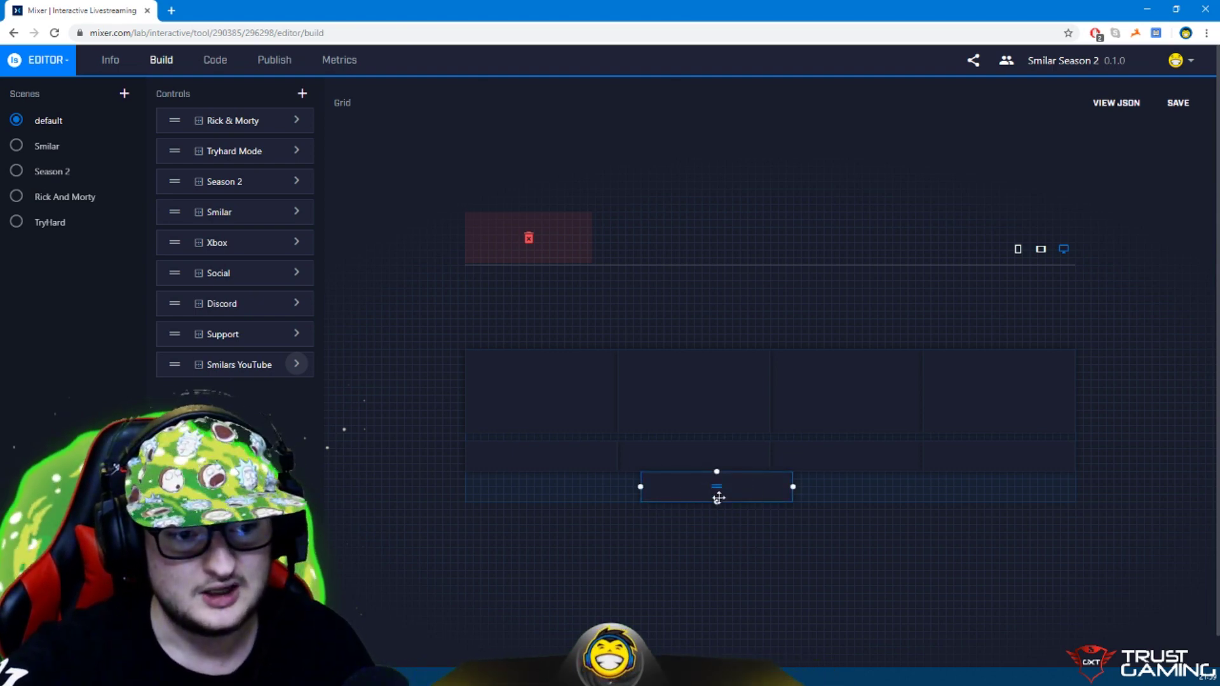
pyautogui.moveTo(718, 498); pyautogui.dragTo(572, 229)
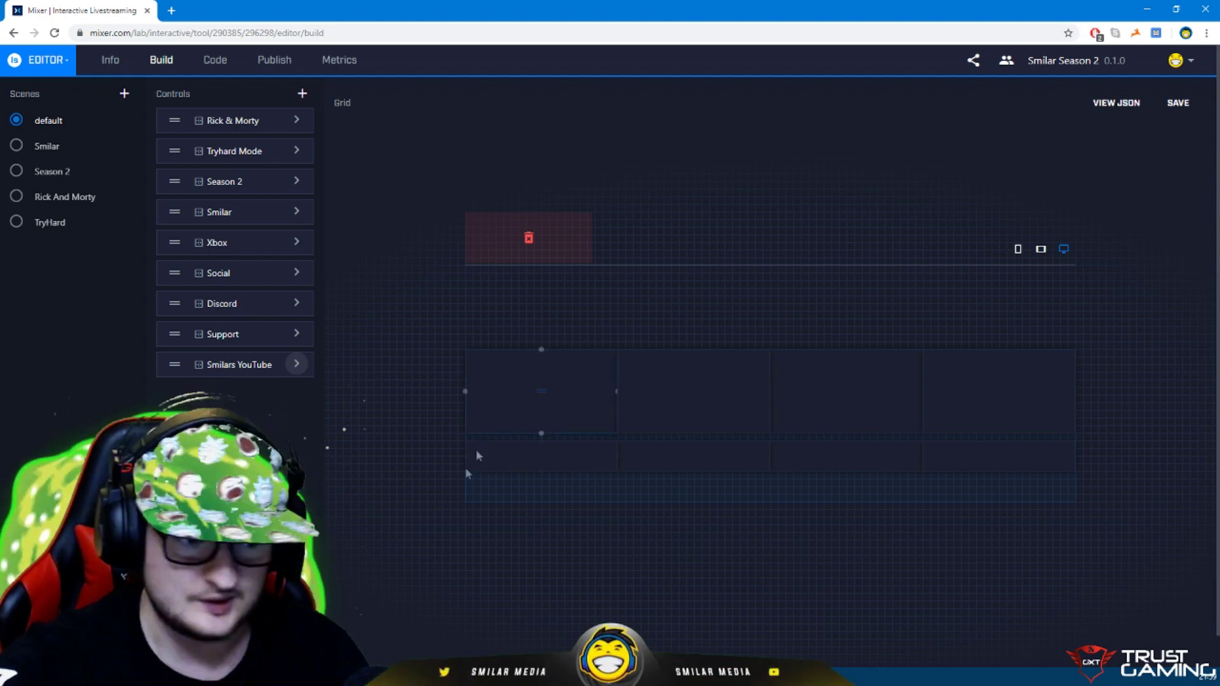
# Switch to Firebot and look through the options for changing, adding, deleting and resyncing boards.
pyautogui.hotkey('alt', 'Tab')
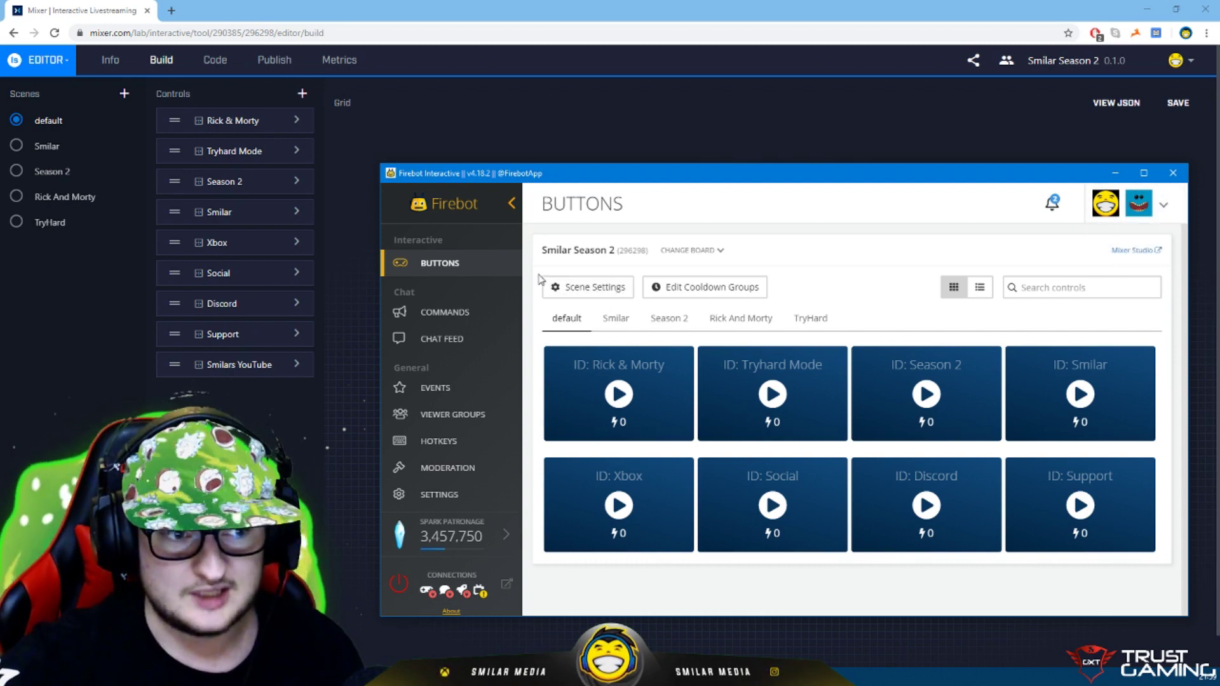
pyautogui.click(722, 250)
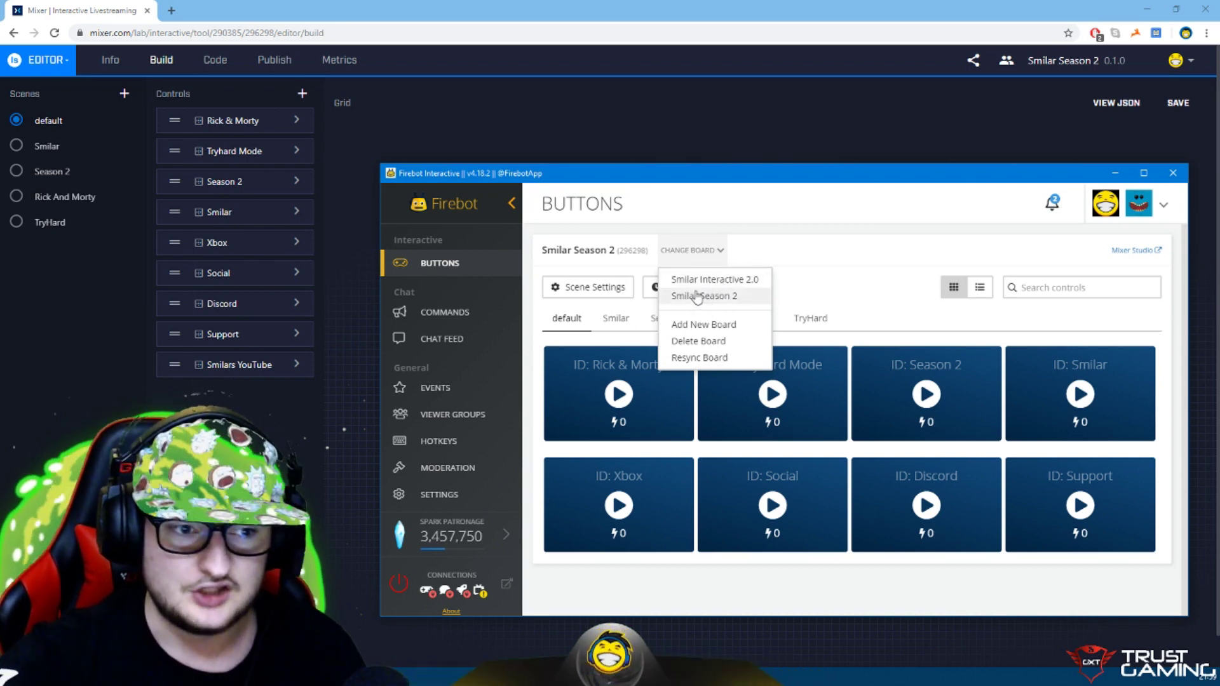
pyautogui.click(716, 258)
pyautogui.click(716, 256)
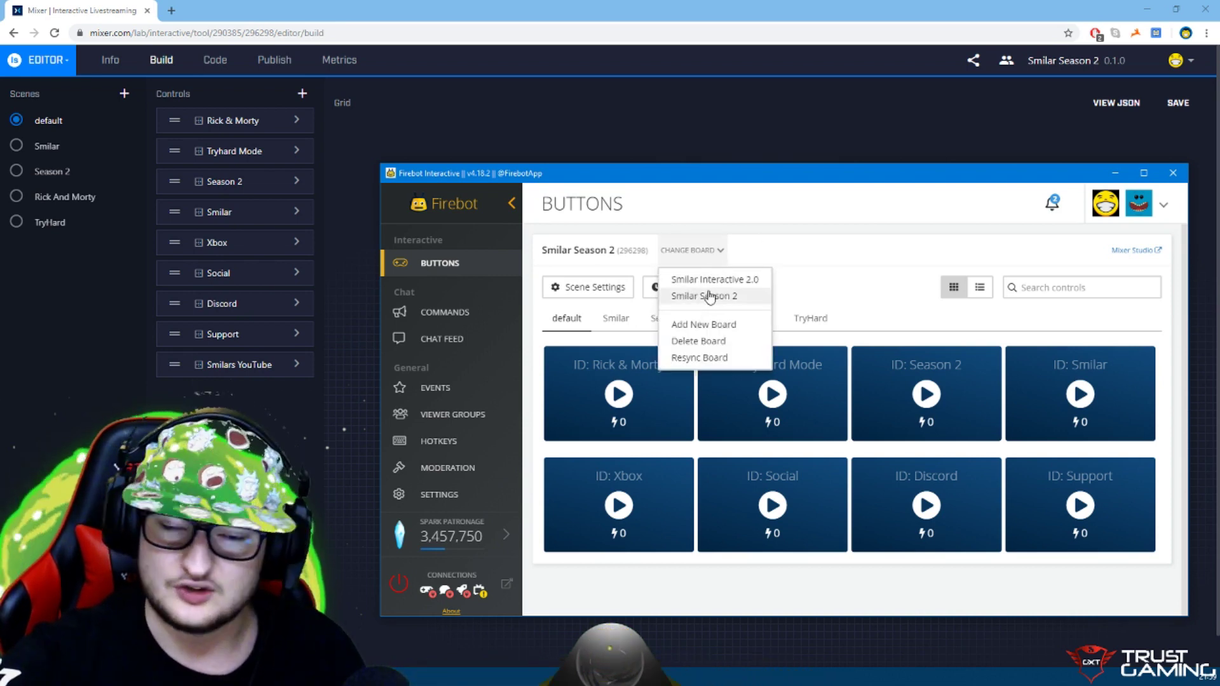
pyautogui.click(716, 258)
# Look through the buttons of the Smilar, Season 2, Rick And Morty and TryHard scenes and return to the default scene.
pyautogui.click(611, 318)
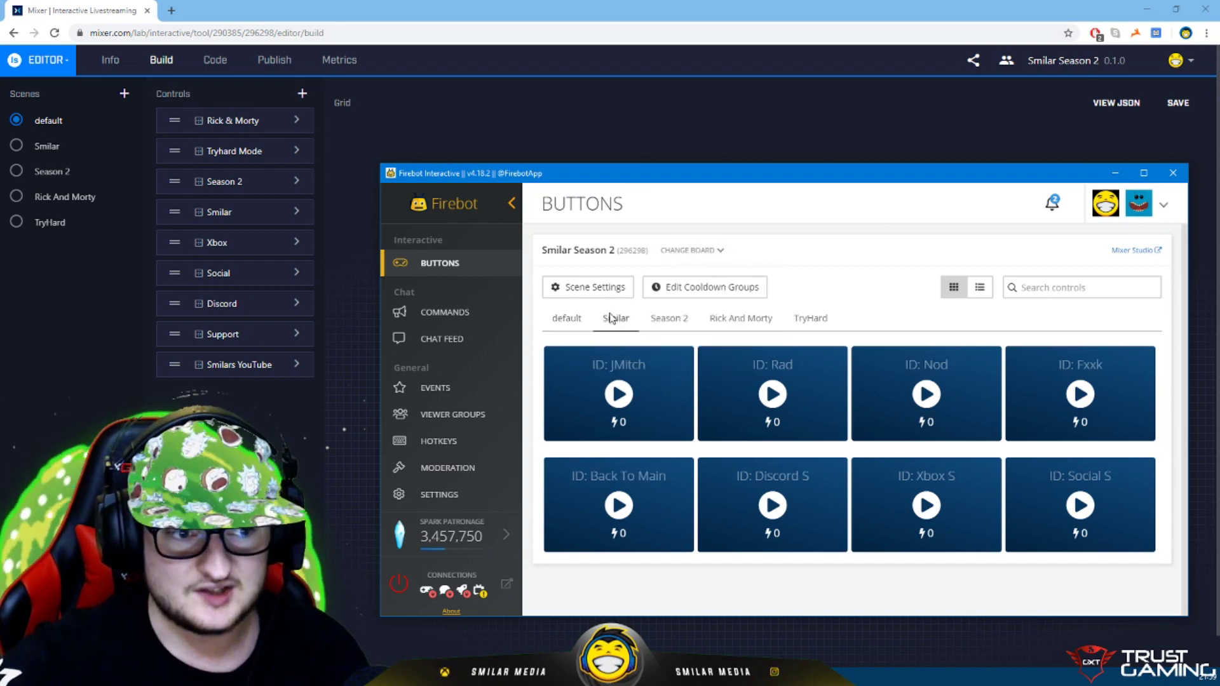
pyautogui.click(669, 319)
pyautogui.click(721, 318)
pyautogui.click(807, 317)
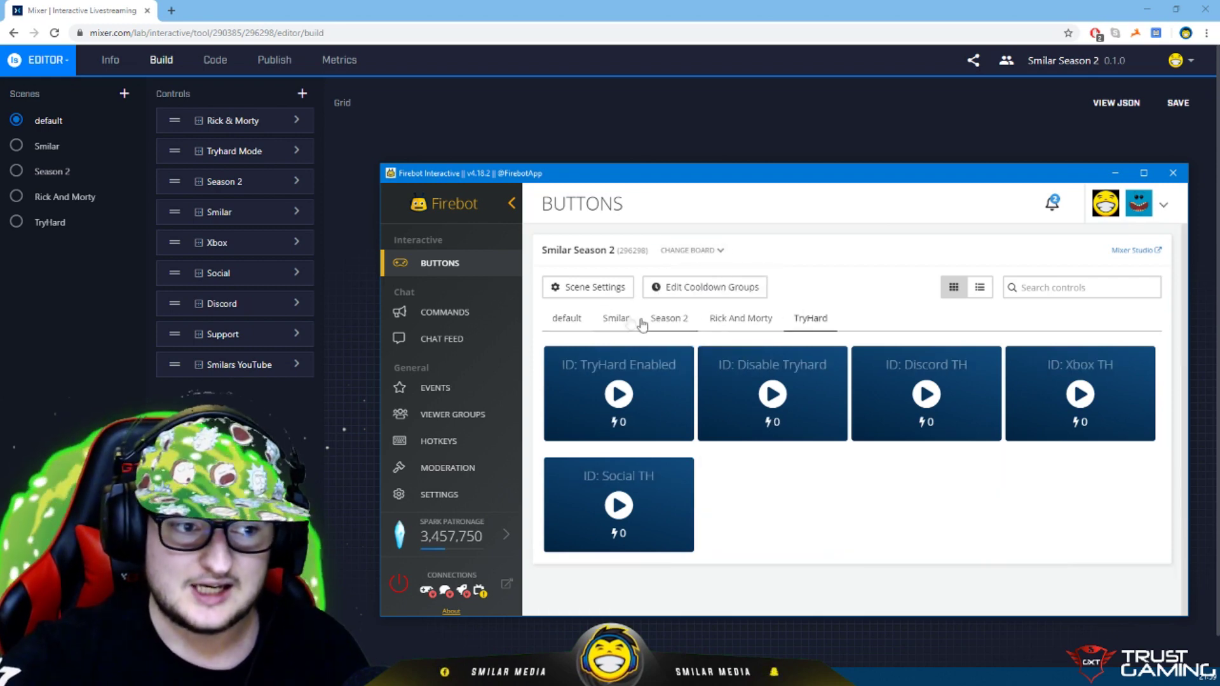
pyautogui.click(557, 324)
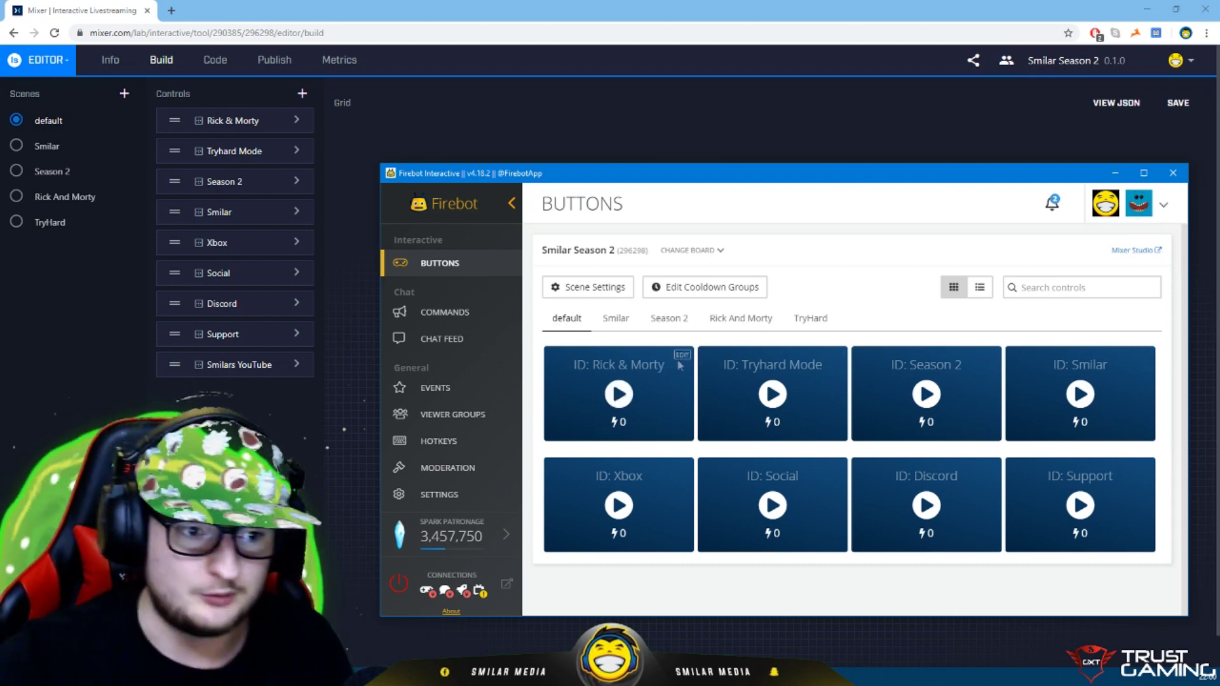
# Examine the Rick & Morty button's settings and browse the effect types available for a new effect.
pyautogui.click(682, 356)
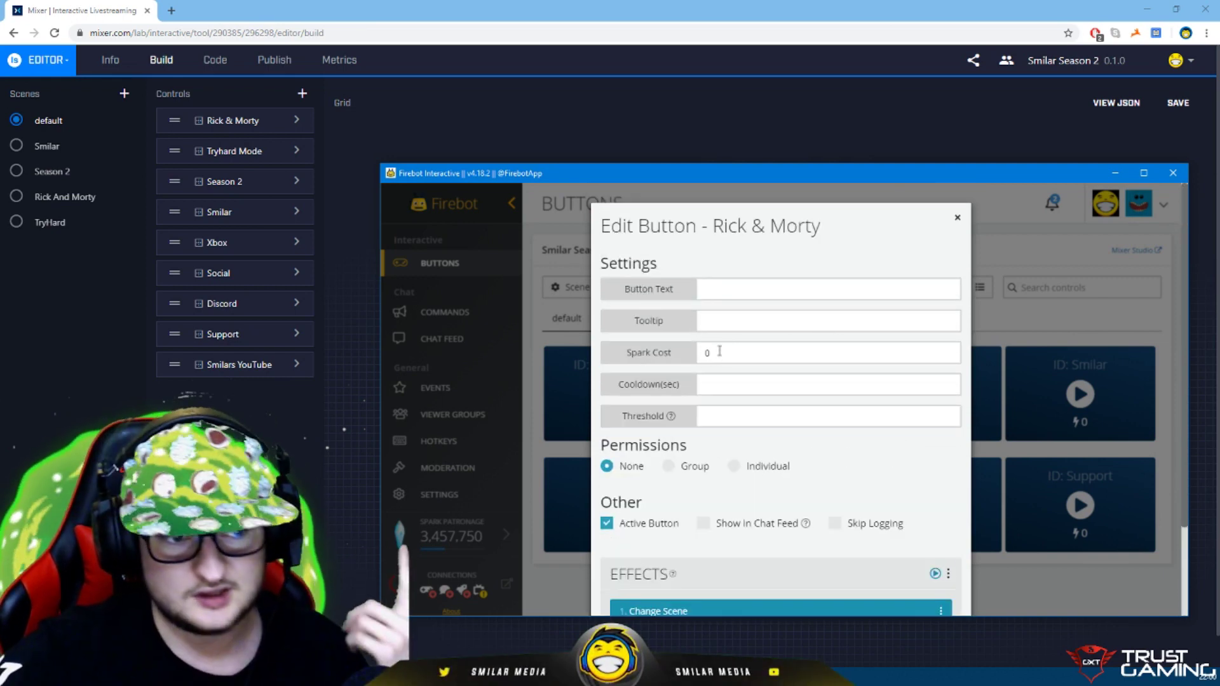
pyautogui.scroll(-1, 719, 351)
pyautogui.scroll(-1, 701, 359)
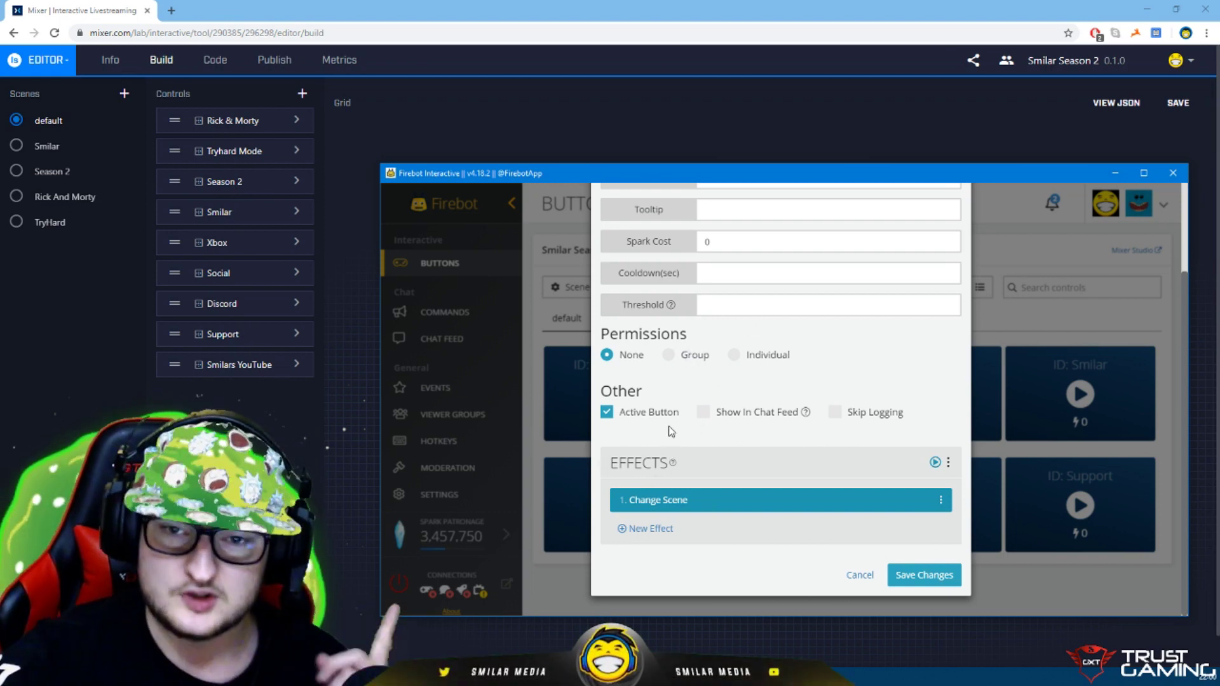
pyautogui.click(664, 531)
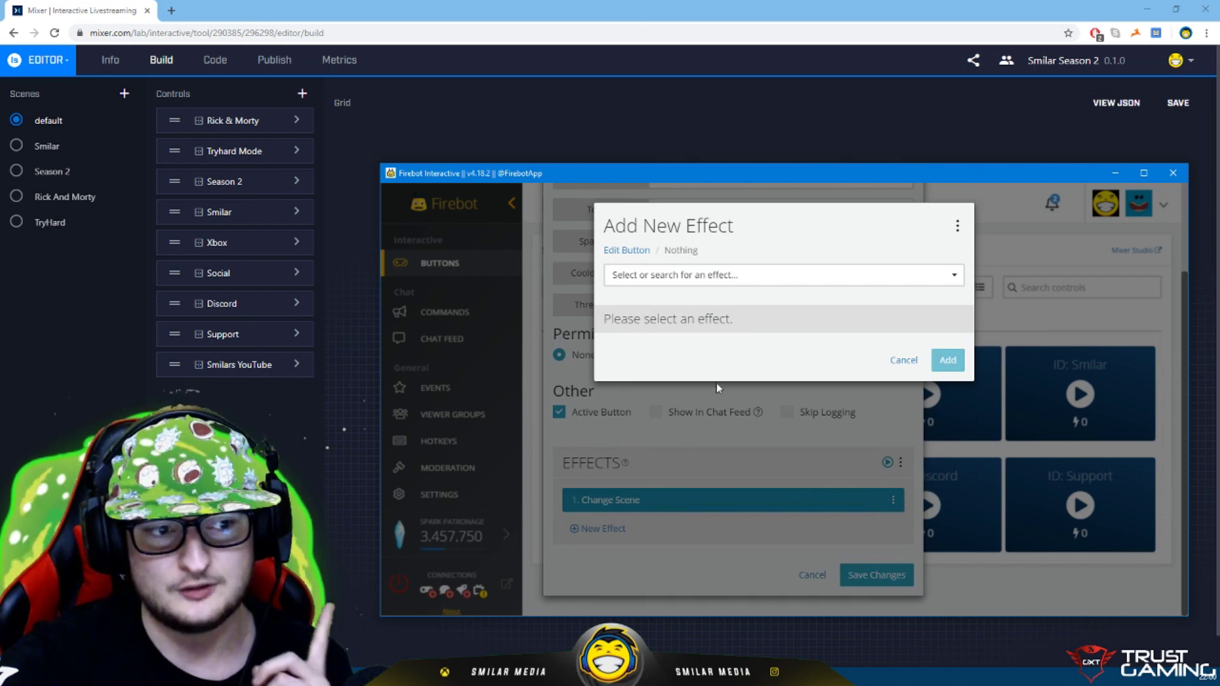
pyautogui.click(722, 276)
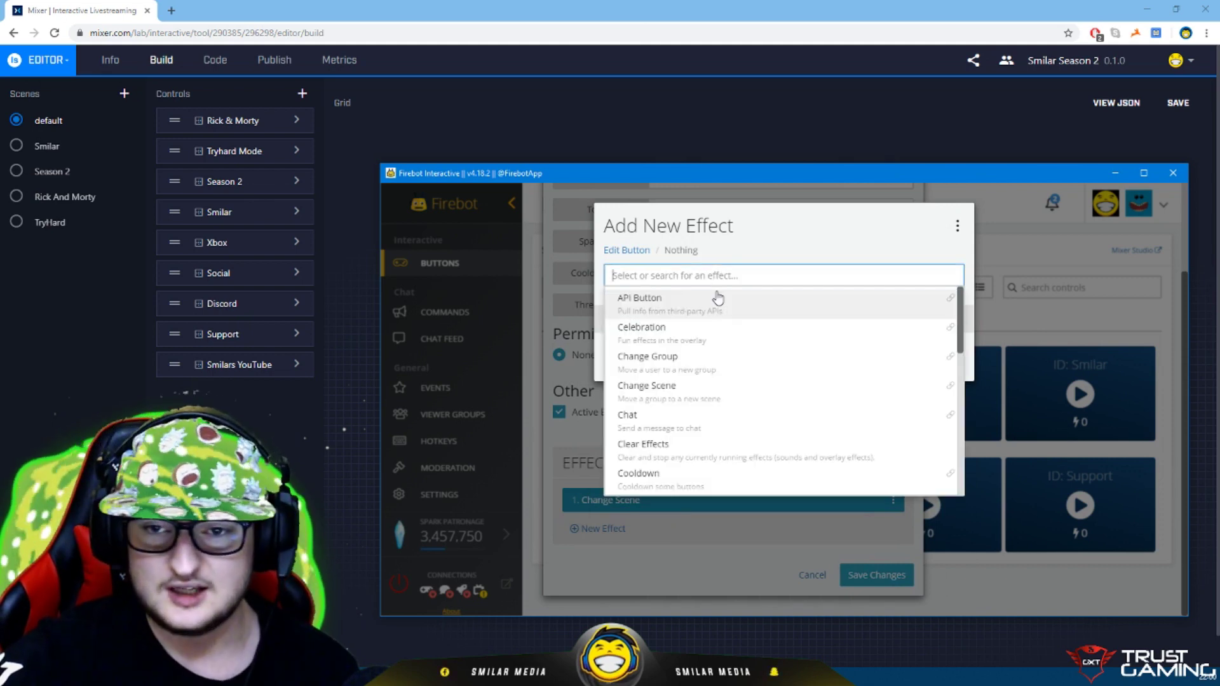
pyautogui.scroll(-2, 695, 356)
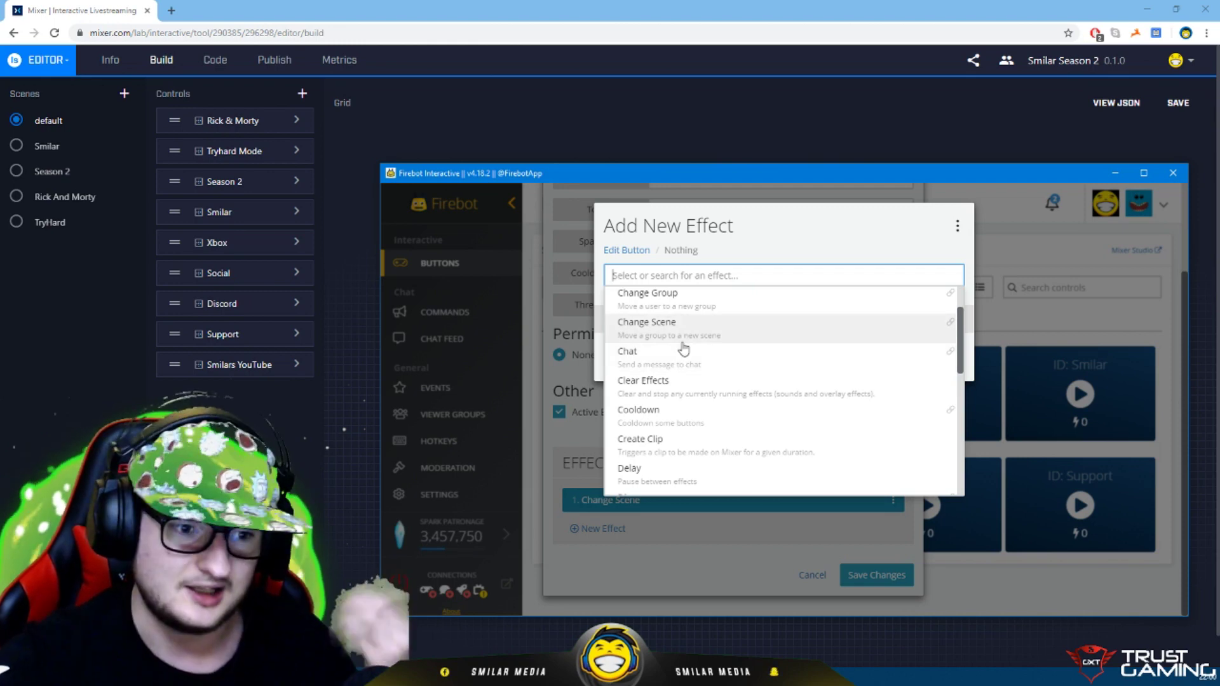
pyautogui.scroll(-5, 684, 349)
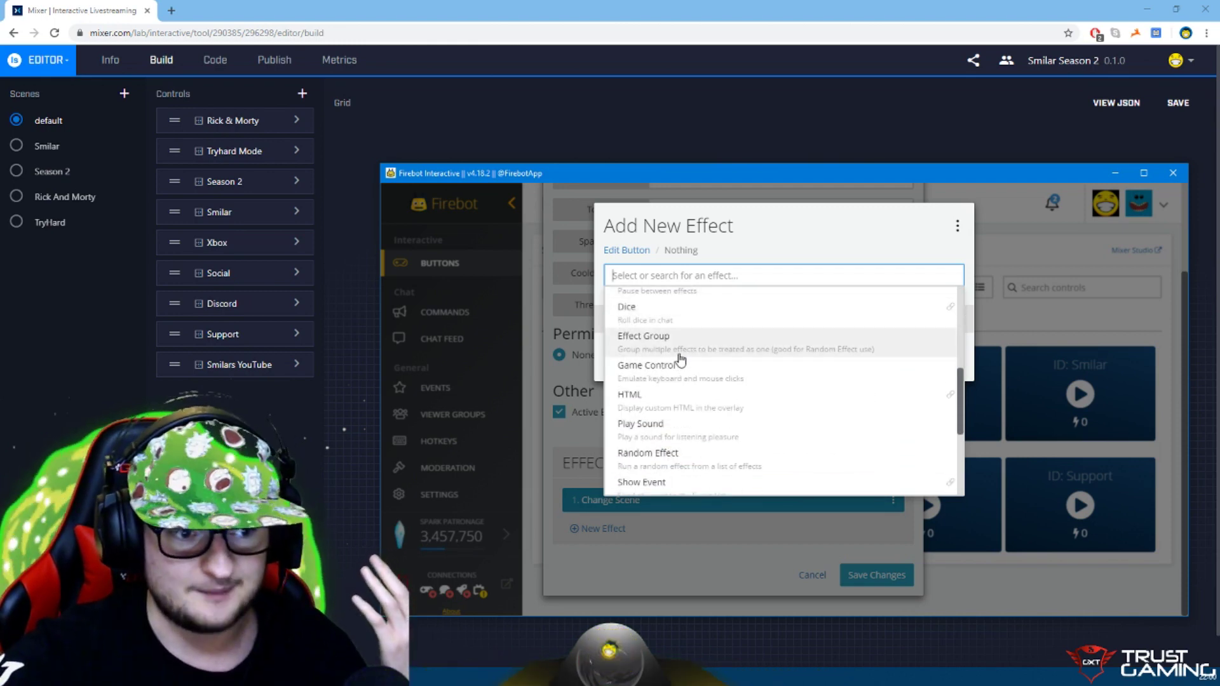
pyautogui.scroll(-2, 682, 360)
pyautogui.scroll(-2, 709, 381)
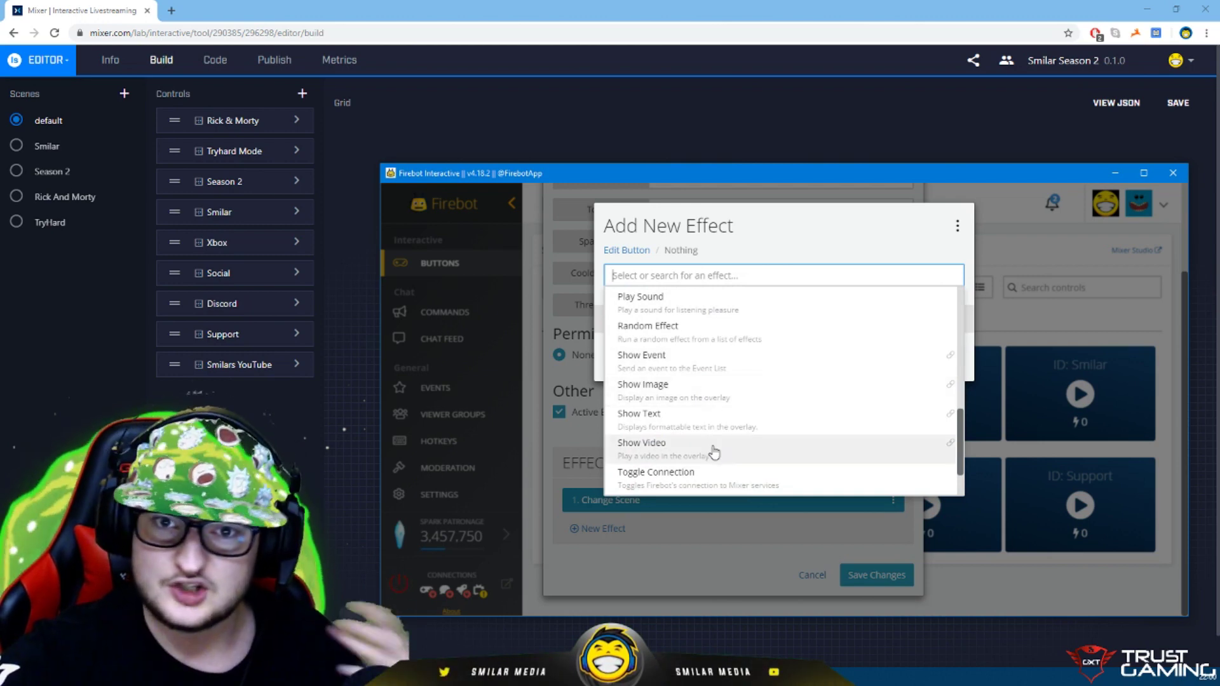
pyautogui.scroll(2, 700, 428)
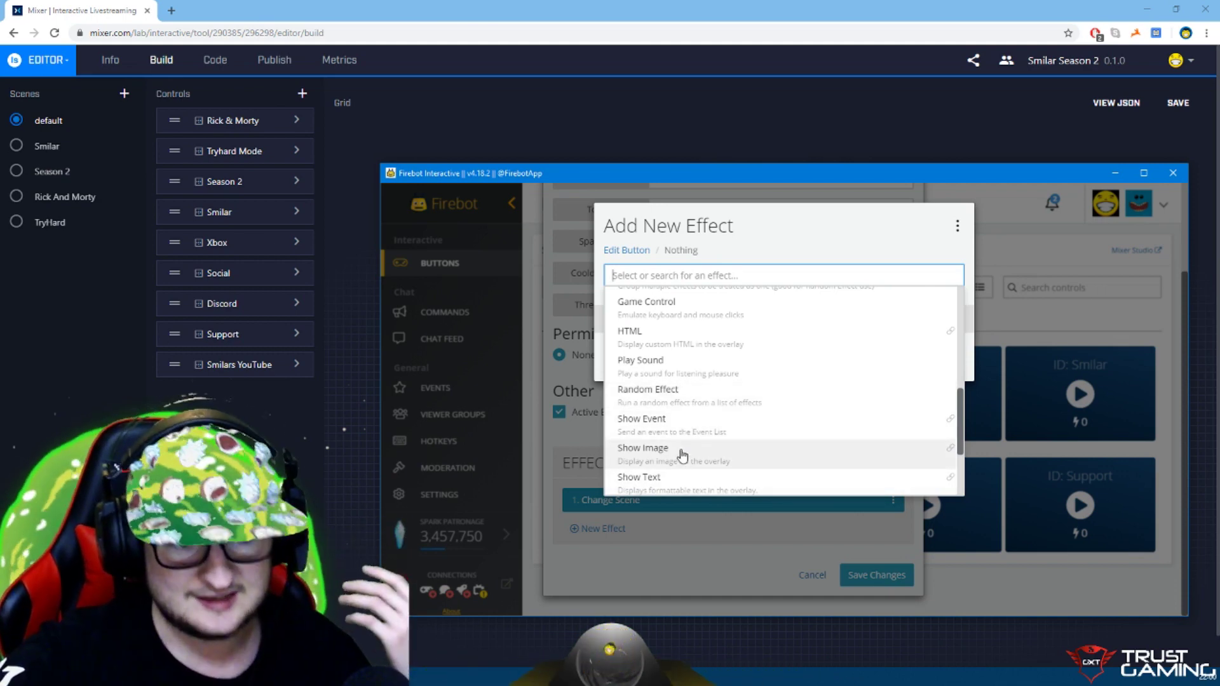
# Review the Show Image effect's image, overlay location, duration, animation and dimension options, and leave the Rick & Morty button without saving.
pyautogui.click(682, 457)
pyautogui.scroll(-3, 693, 311)
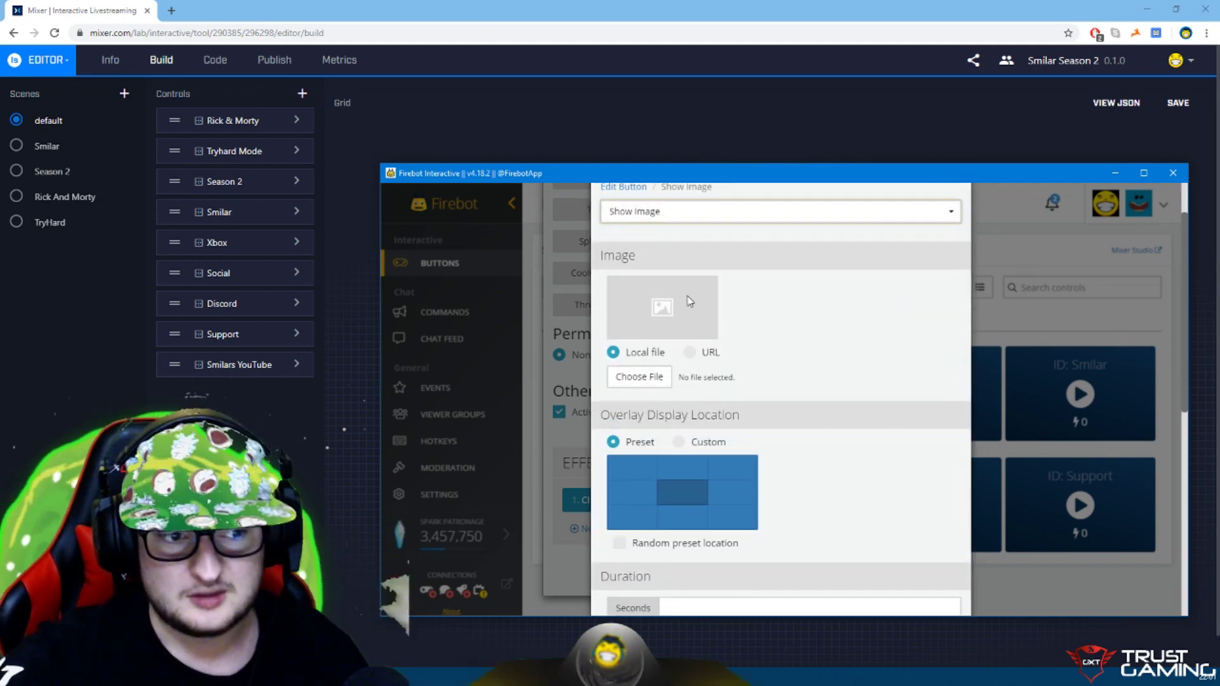
pyautogui.scroll(-2, 687, 311)
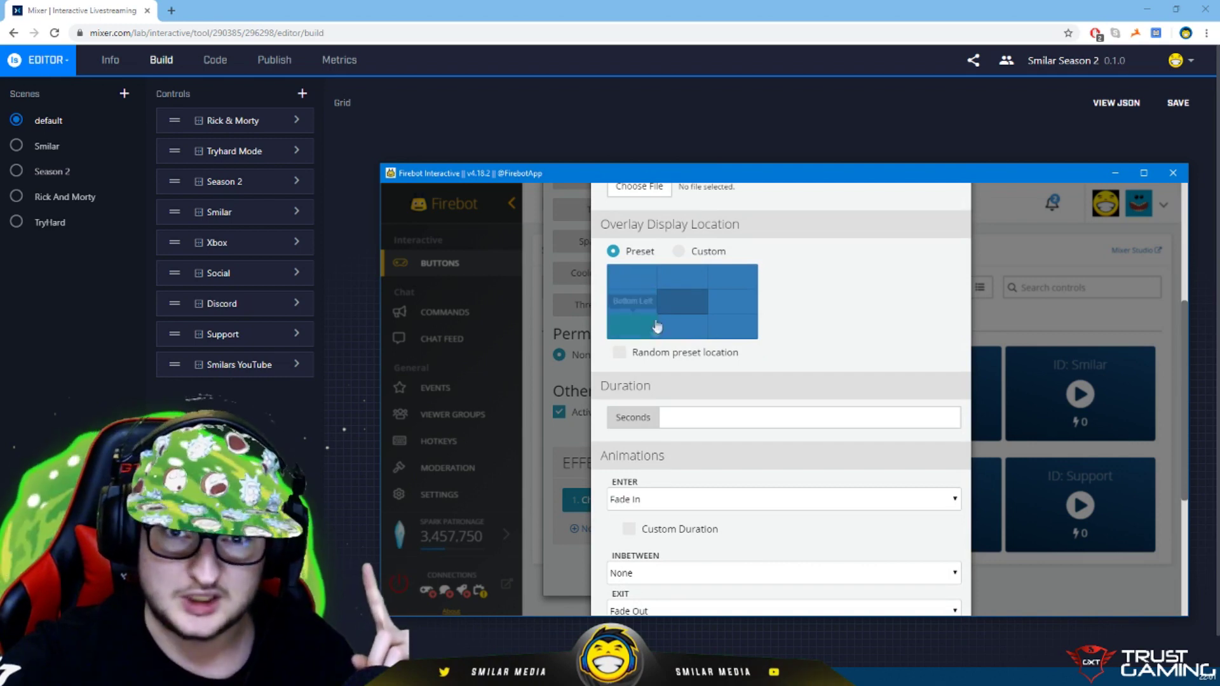
pyautogui.scroll(-2, 807, 306)
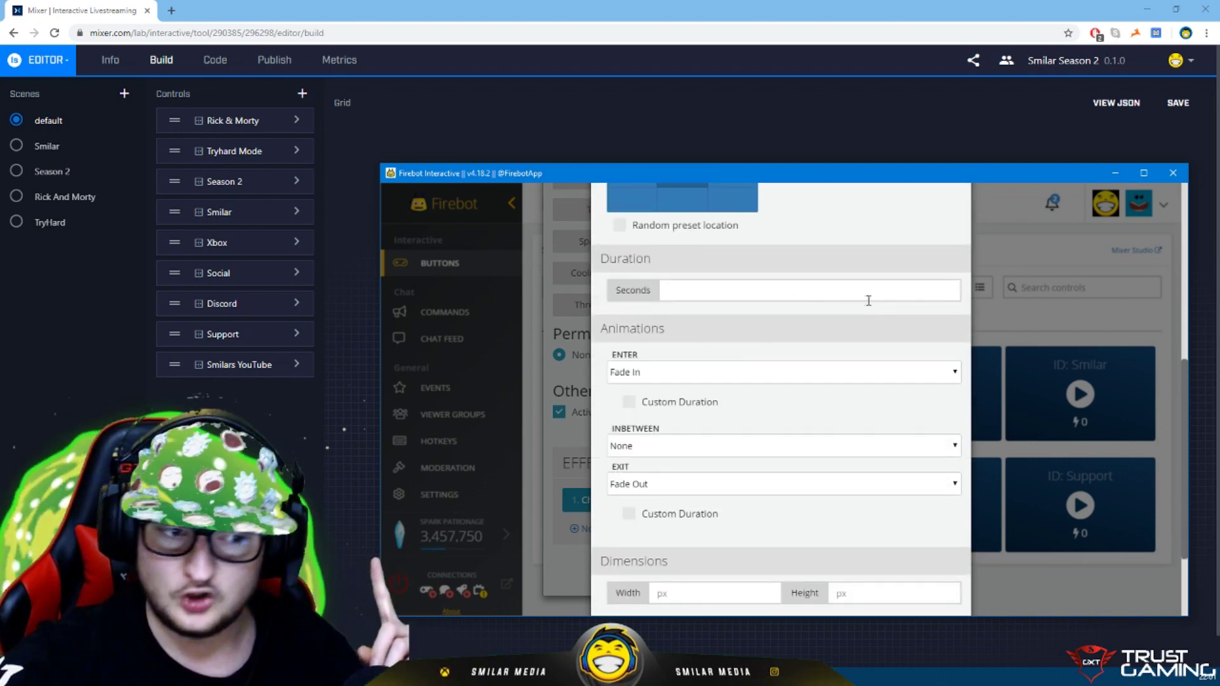
pyautogui.scroll(-1, 746, 350)
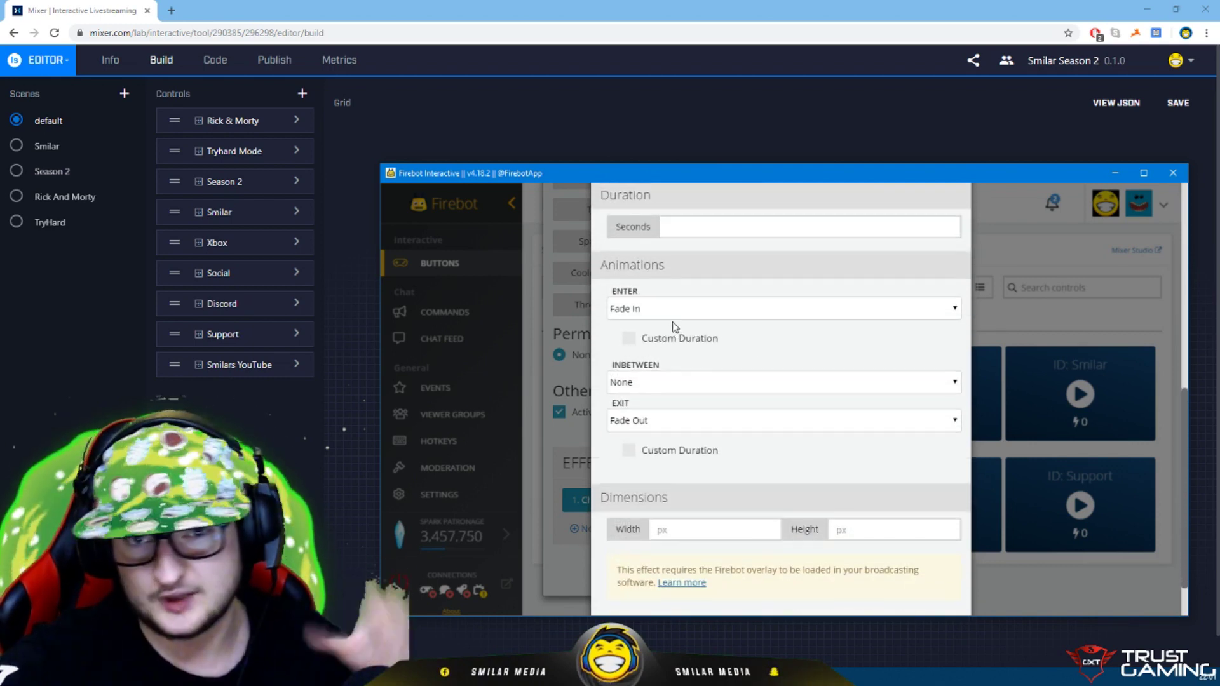
pyautogui.scroll(-1, 698, 339)
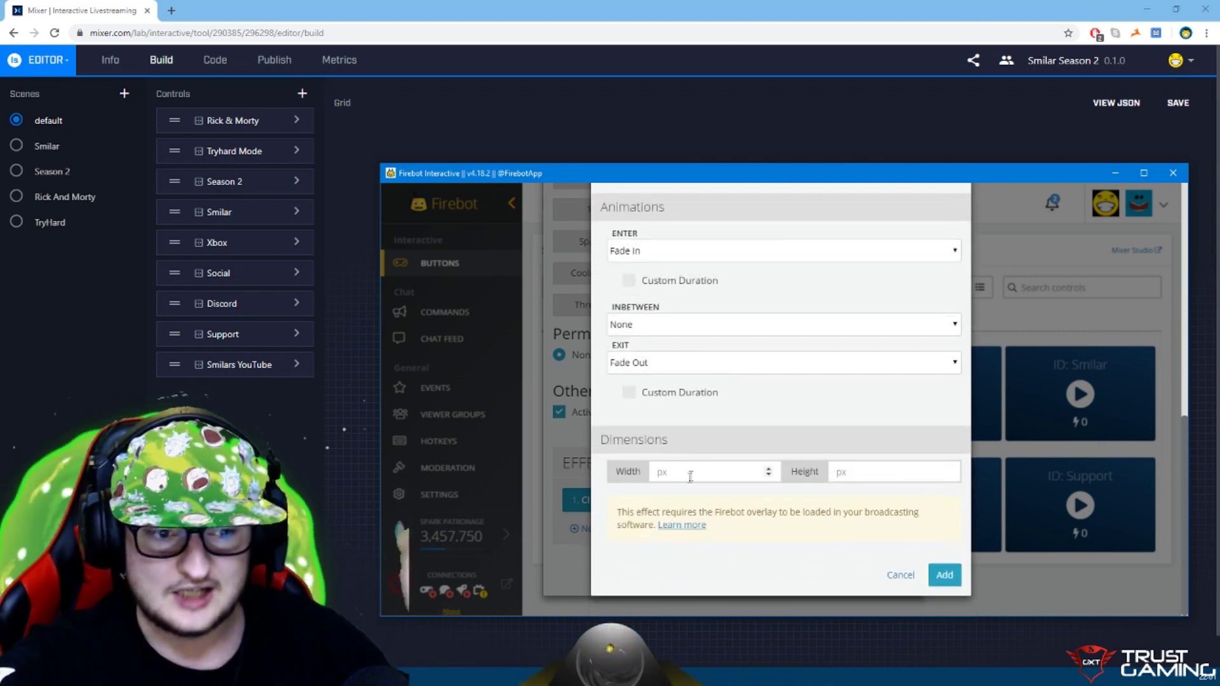
pyautogui.click(908, 581)
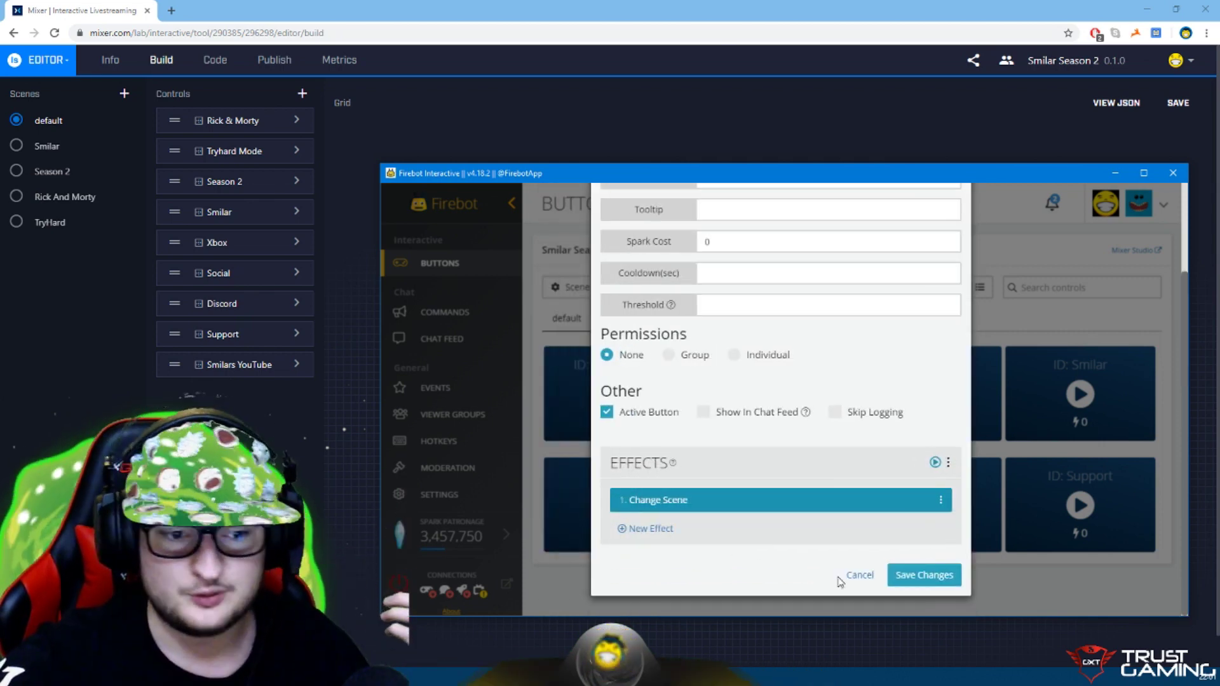
pyautogui.click(852, 574)
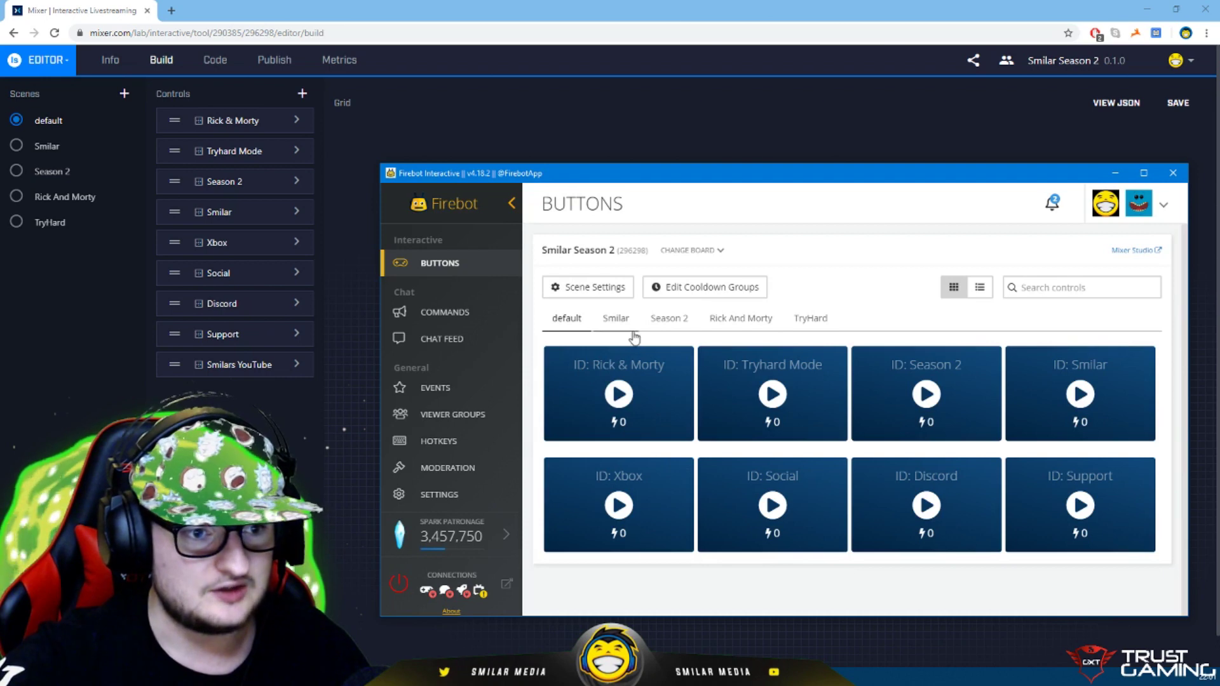
# Examine the group permissions and effects of the Smilar scene's first button and close it without saving.
pyautogui.click(626, 326)
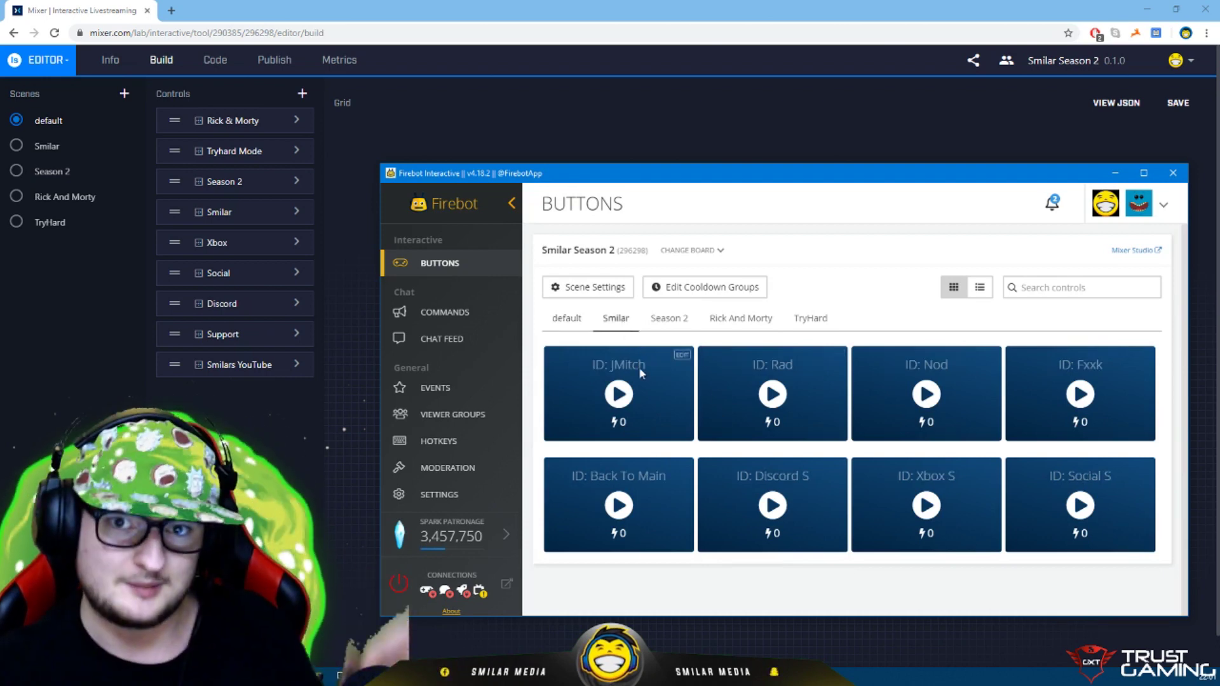
pyautogui.click(683, 357)
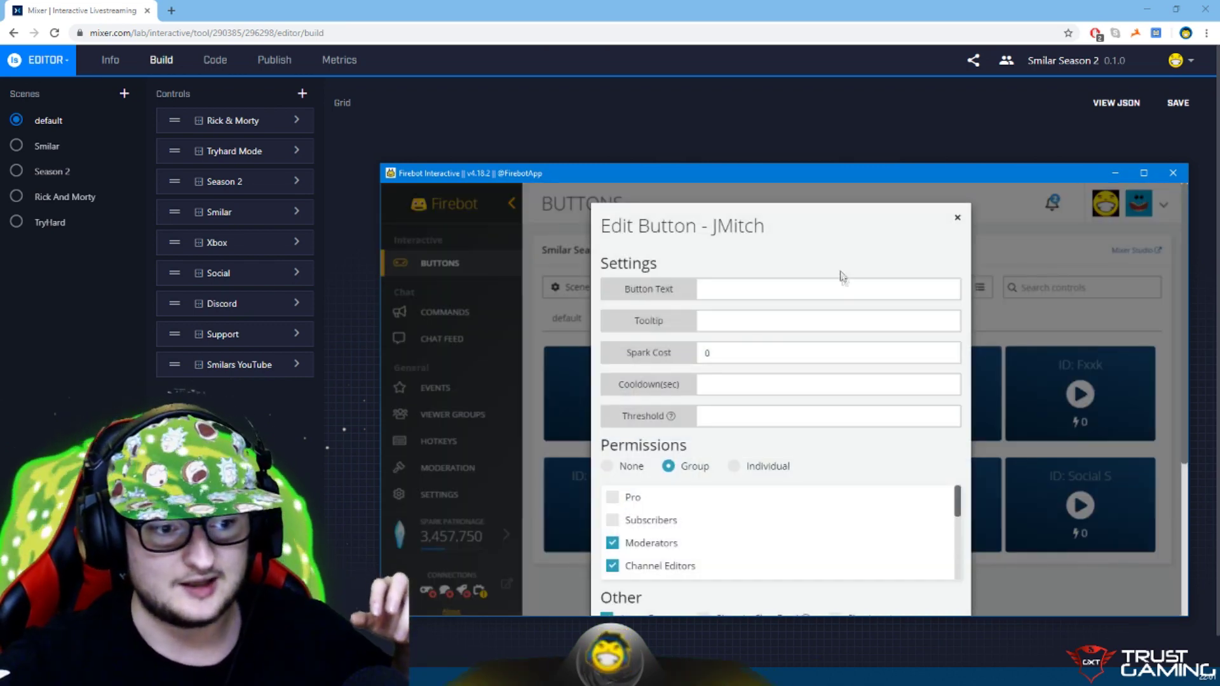
pyautogui.scroll(-3, 833, 254)
pyautogui.scroll(-2, 661, 328)
pyautogui.scroll(2, 645, 344)
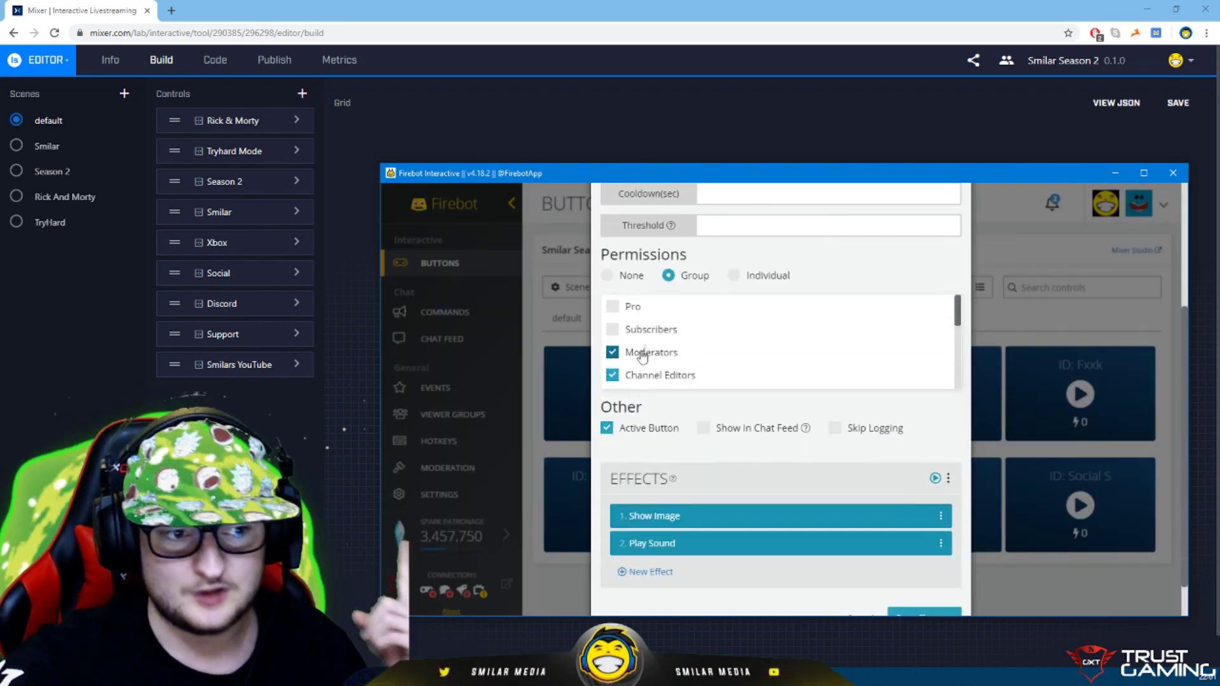
pyautogui.scroll(-2, 642, 356)
pyautogui.scroll(-5, 654, 339)
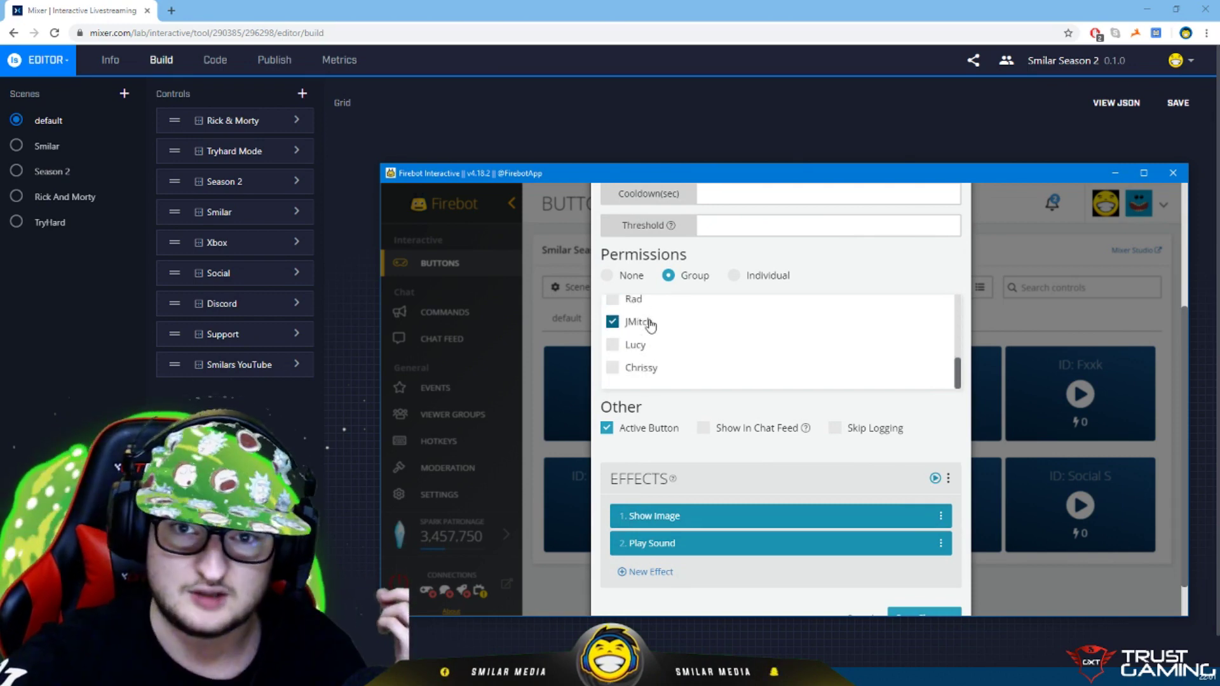
pyautogui.scroll(-1, 699, 397)
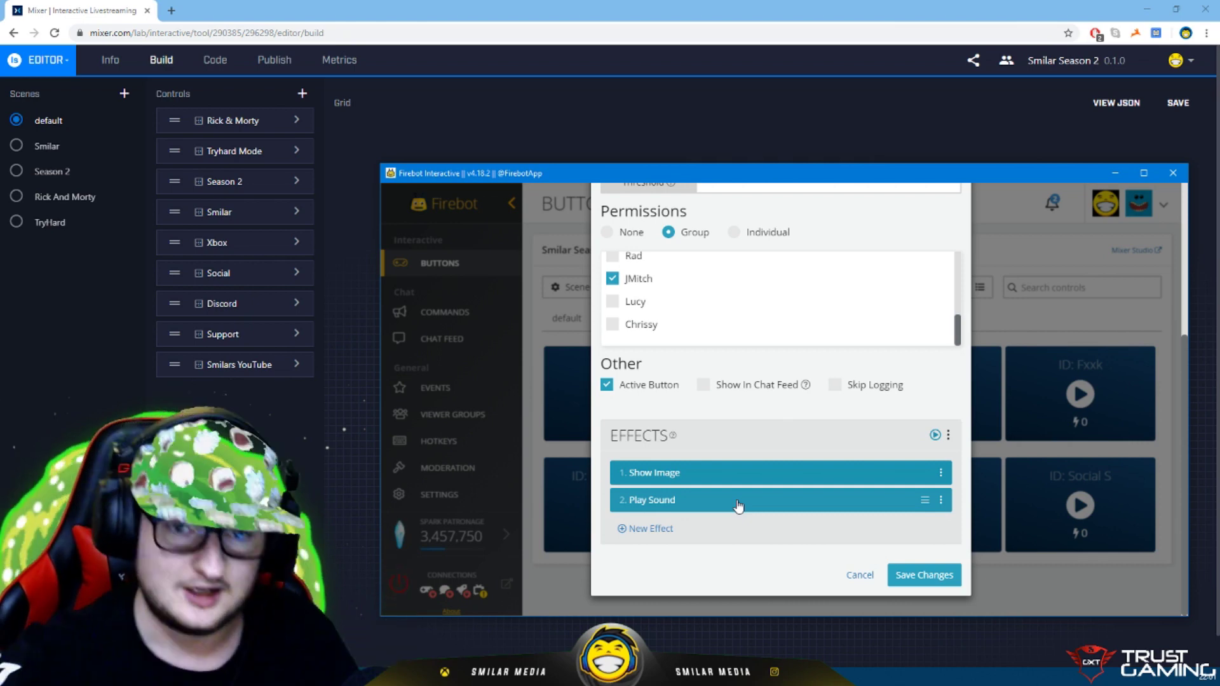
pyautogui.click(860, 576)
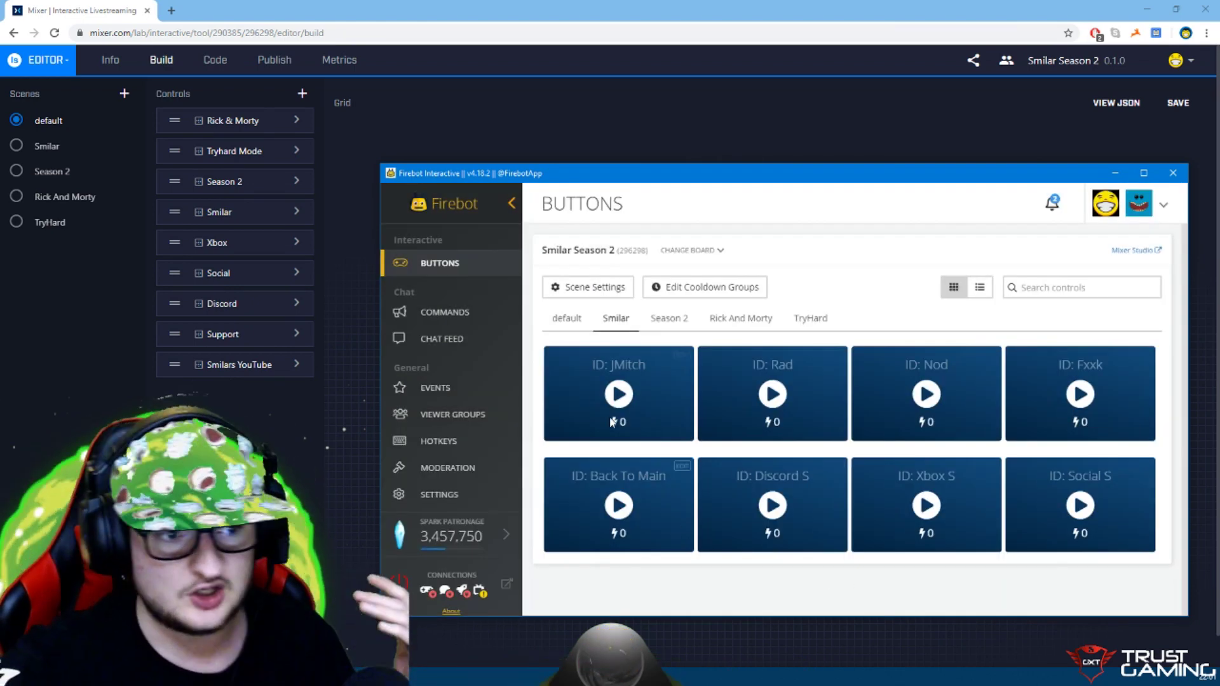
# Review the default scene's Tryhard Mode button, including its permissions and effects list, and close it without saving.
pyautogui.click(569, 332)
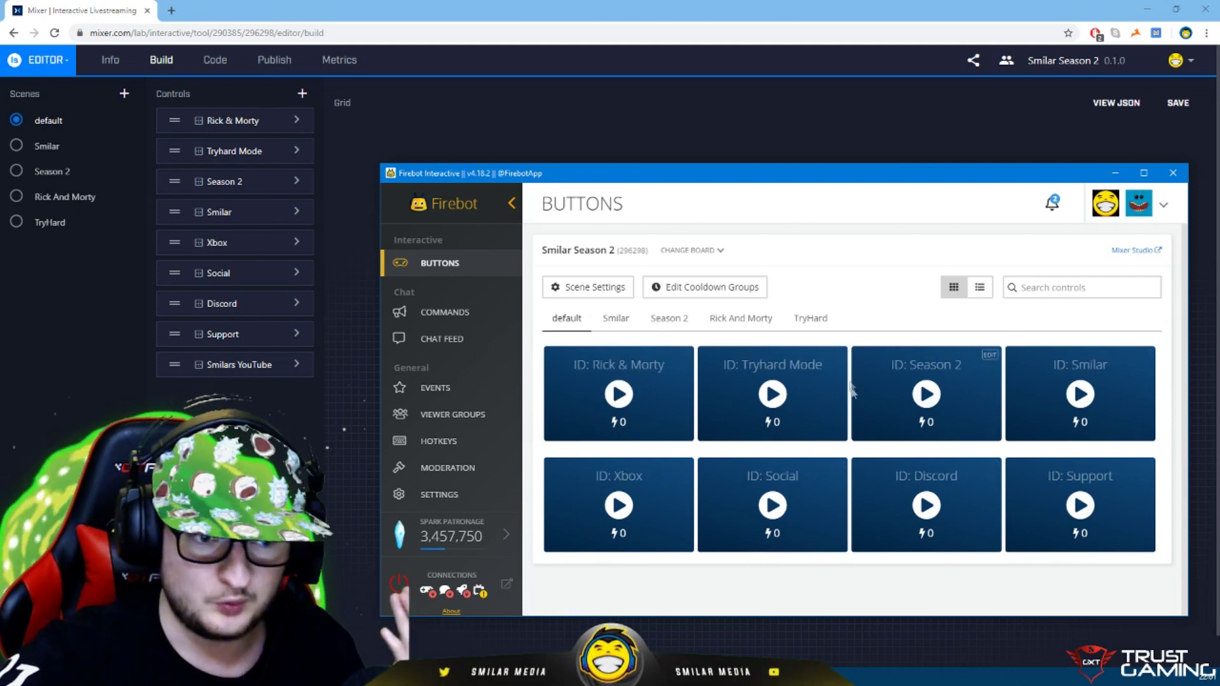
pyautogui.click(837, 356)
pyautogui.scroll(-5, 836, 284)
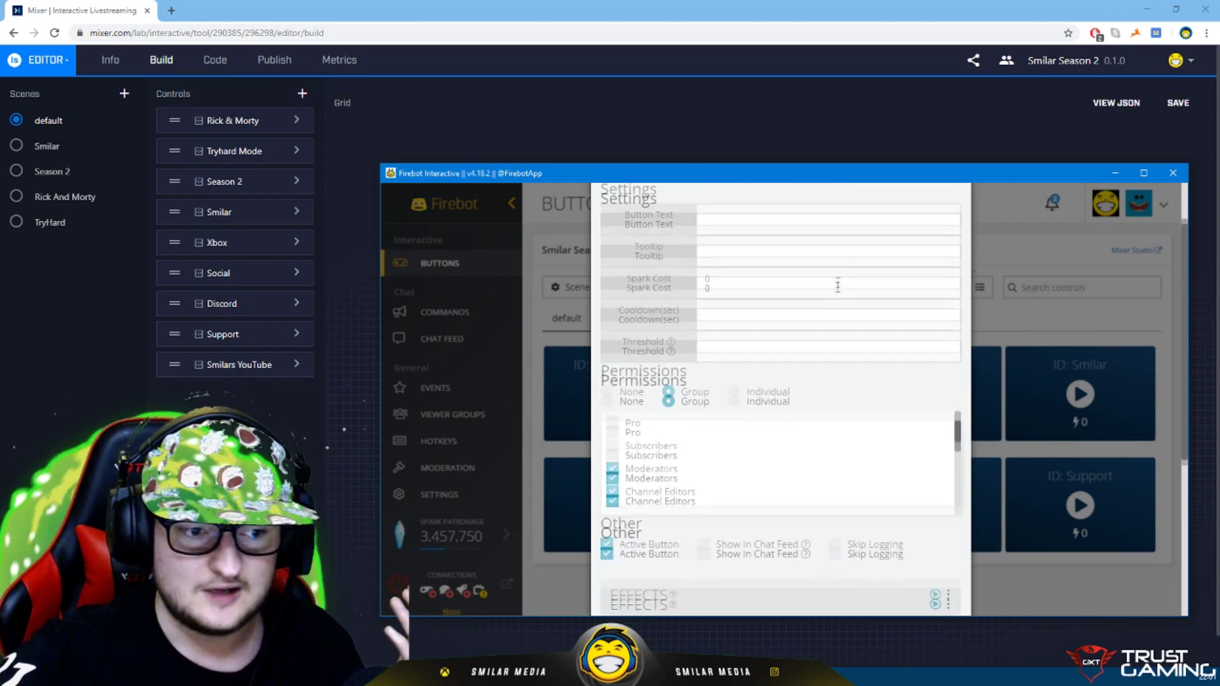
pyautogui.scroll(-3, 786, 321)
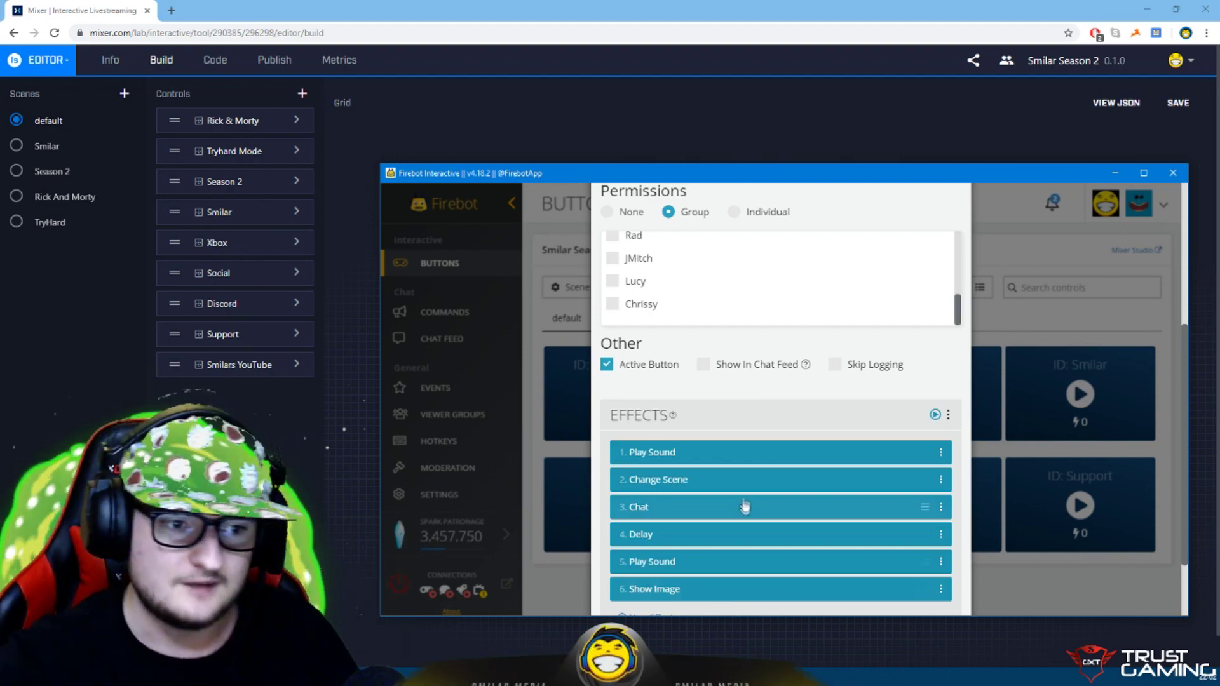
pyautogui.scroll(-2, 743, 507)
pyautogui.click(860, 576)
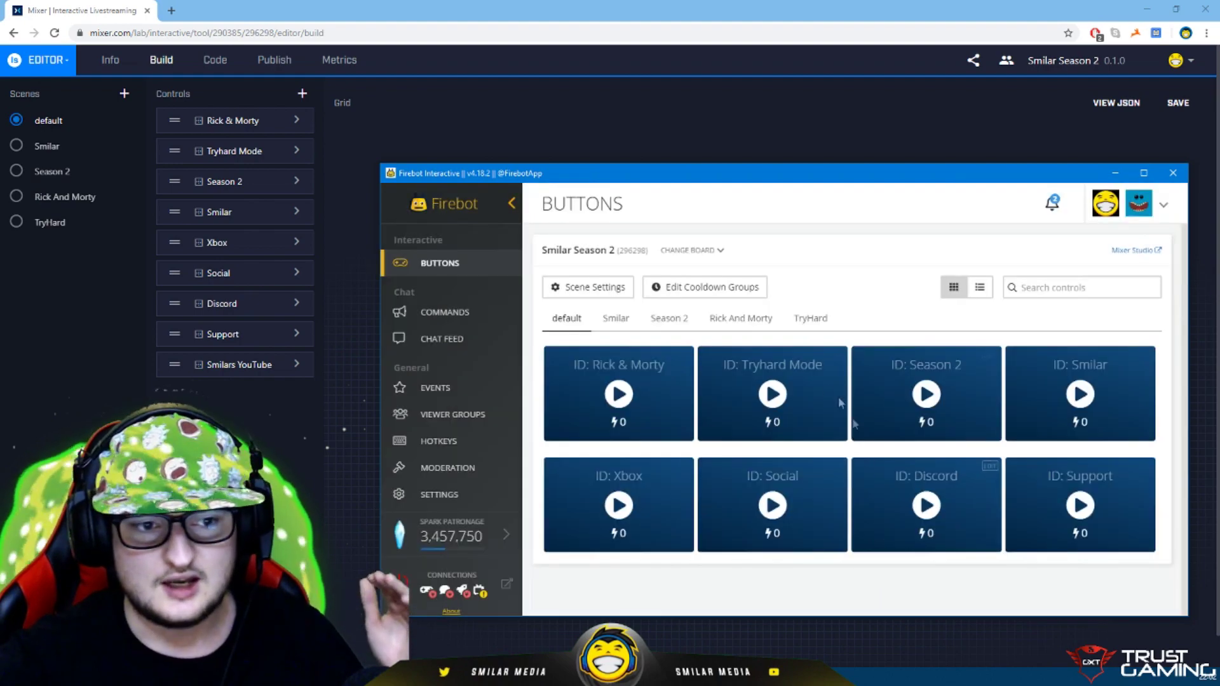
# Review the effects of the Disable Tryhard button in the TryHard scene and close it without saving.
pyautogui.click(812, 318)
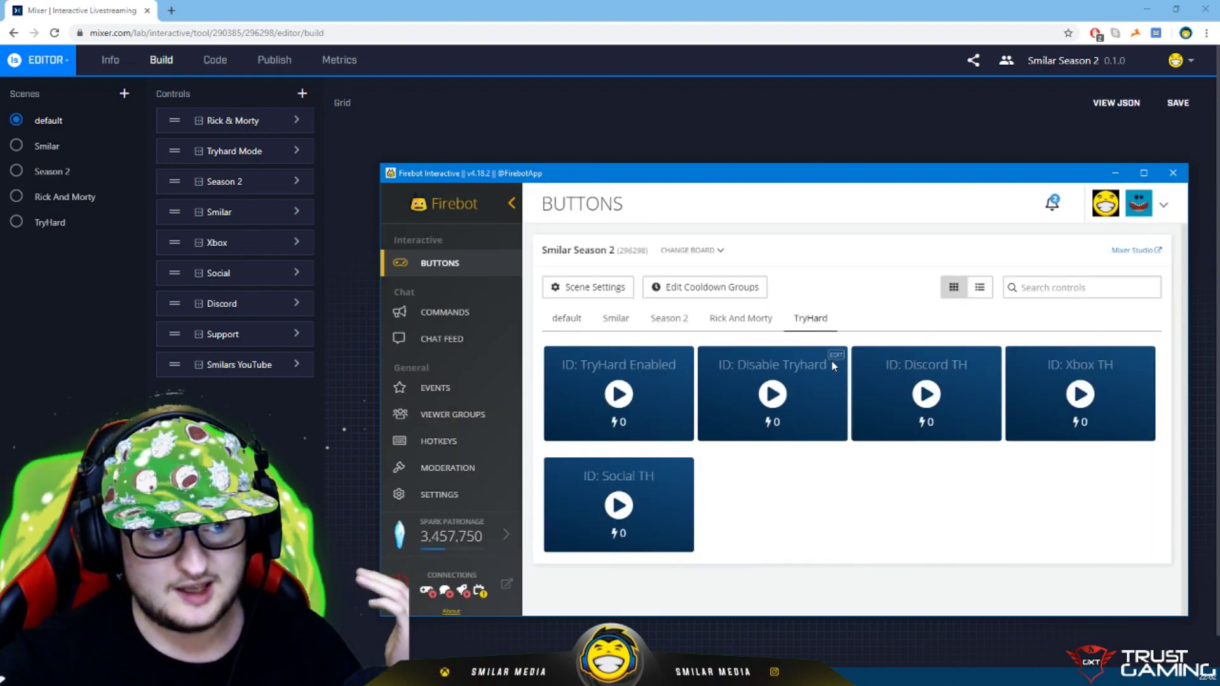
pyautogui.click(837, 357)
pyautogui.scroll(-5, 820, 388)
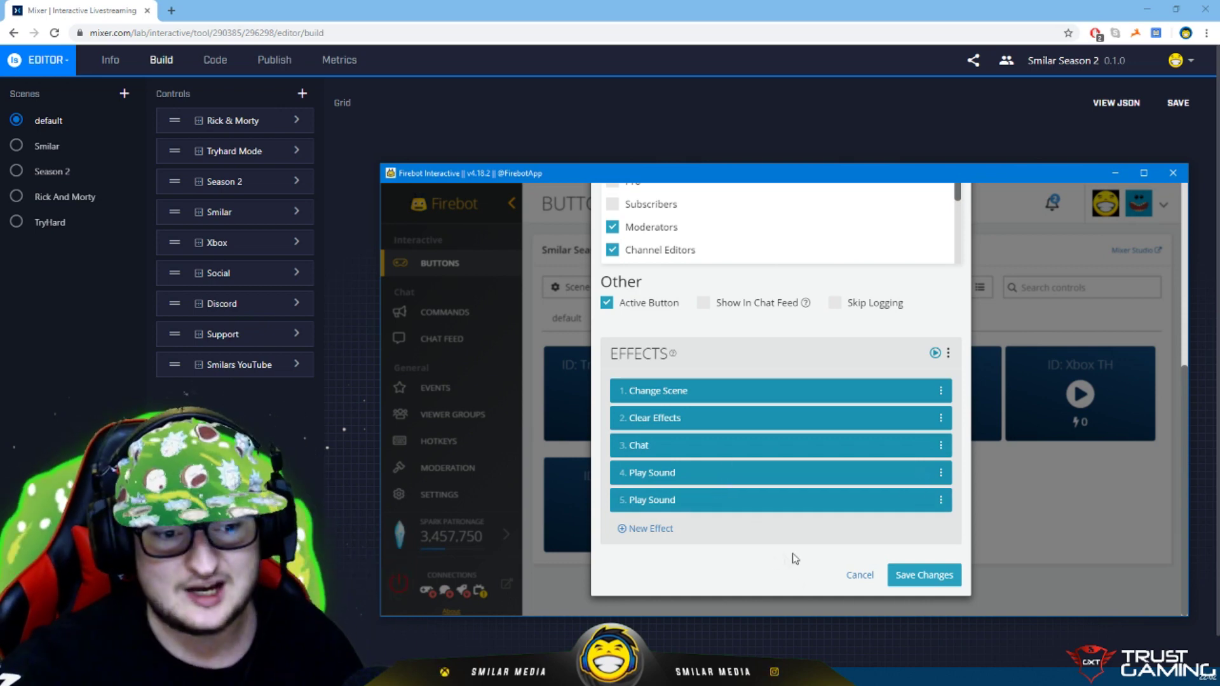
pyautogui.click(852, 576)
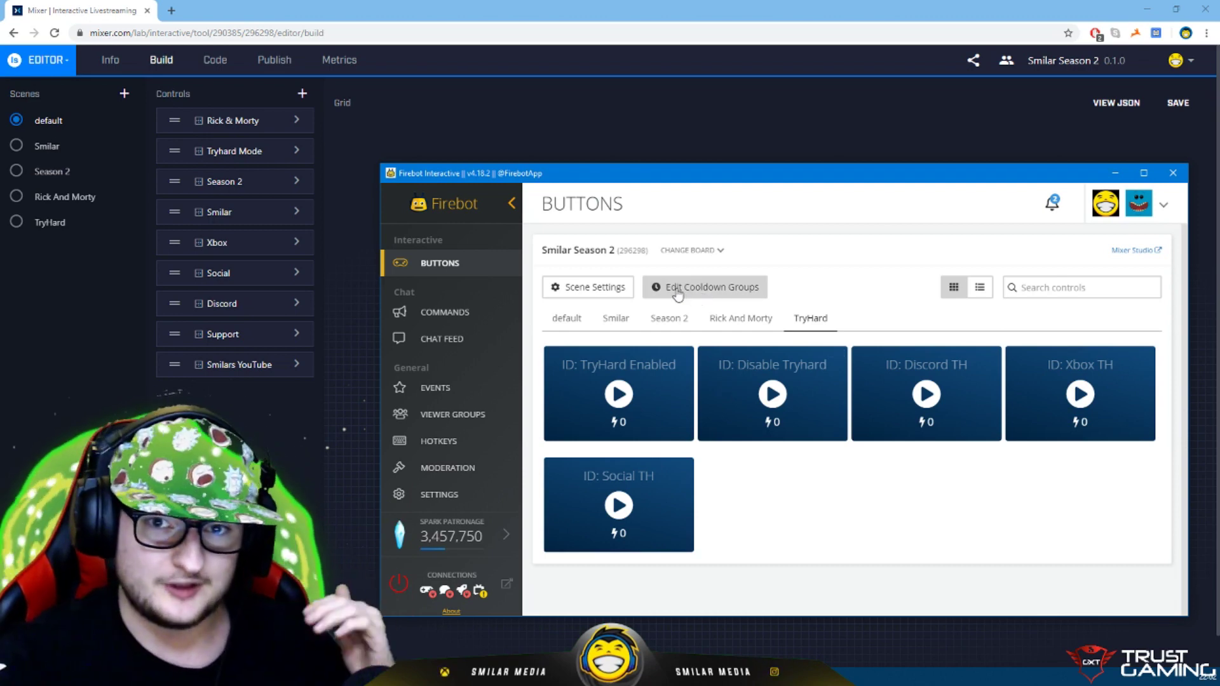
# Show Firebot's overlay settings with the overlay path option and connect Firebot to its services.
pyautogui.click(459, 493)
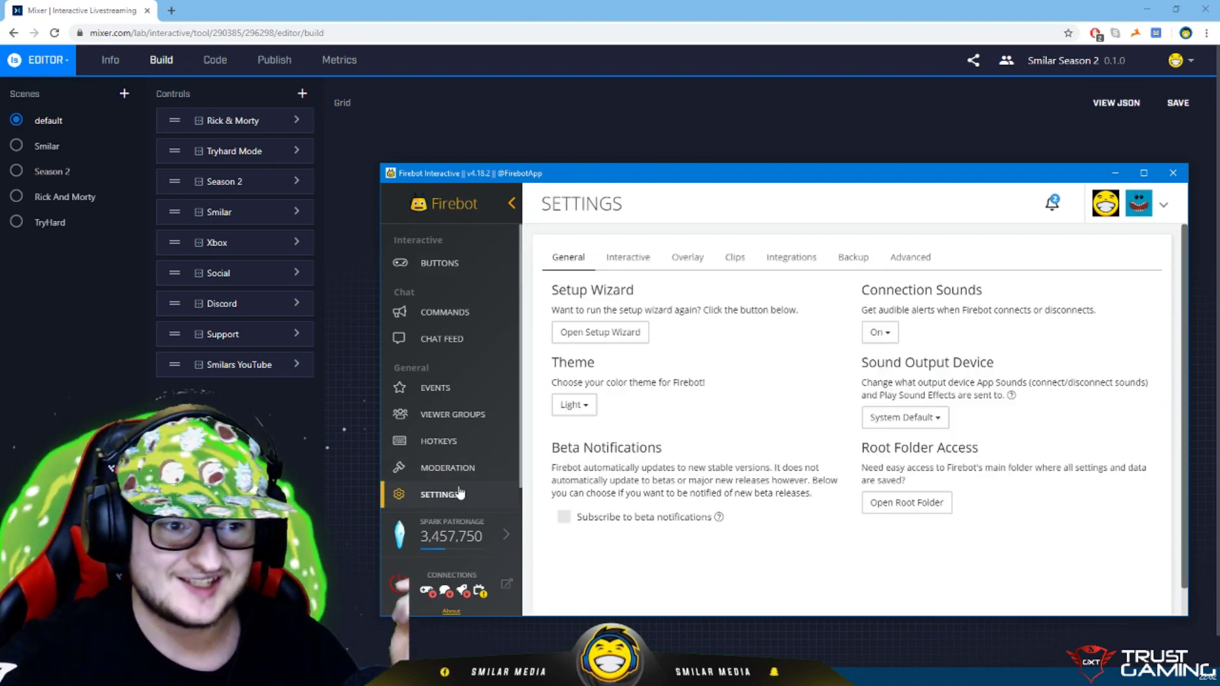
pyautogui.click(685, 257)
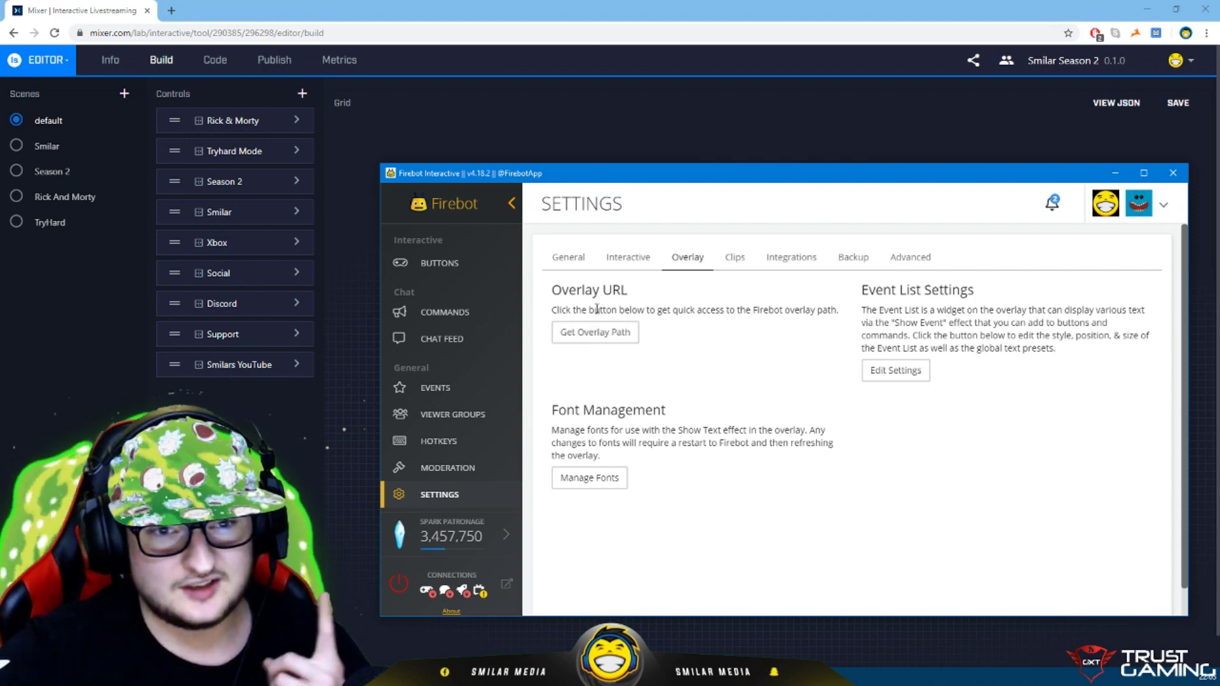
pyautogui.click(399, 583)
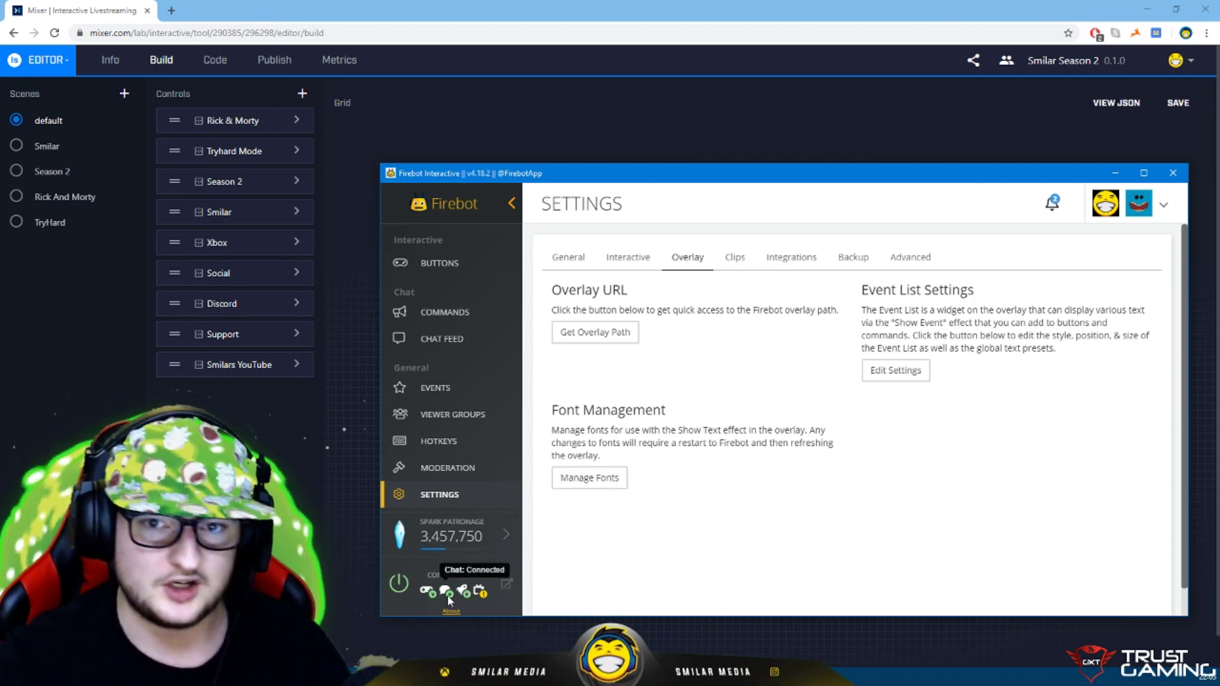
# Open the mixer.com/smilar channel page in the browser, check the MixPlay buttons below the stream, and return to Firebot.
pyautogui.click(323, 77)
pyautogui.click(319, 33)
pyautogui.write('mixer')
pyautogui.press('Down')
pyautogui.press('Return')
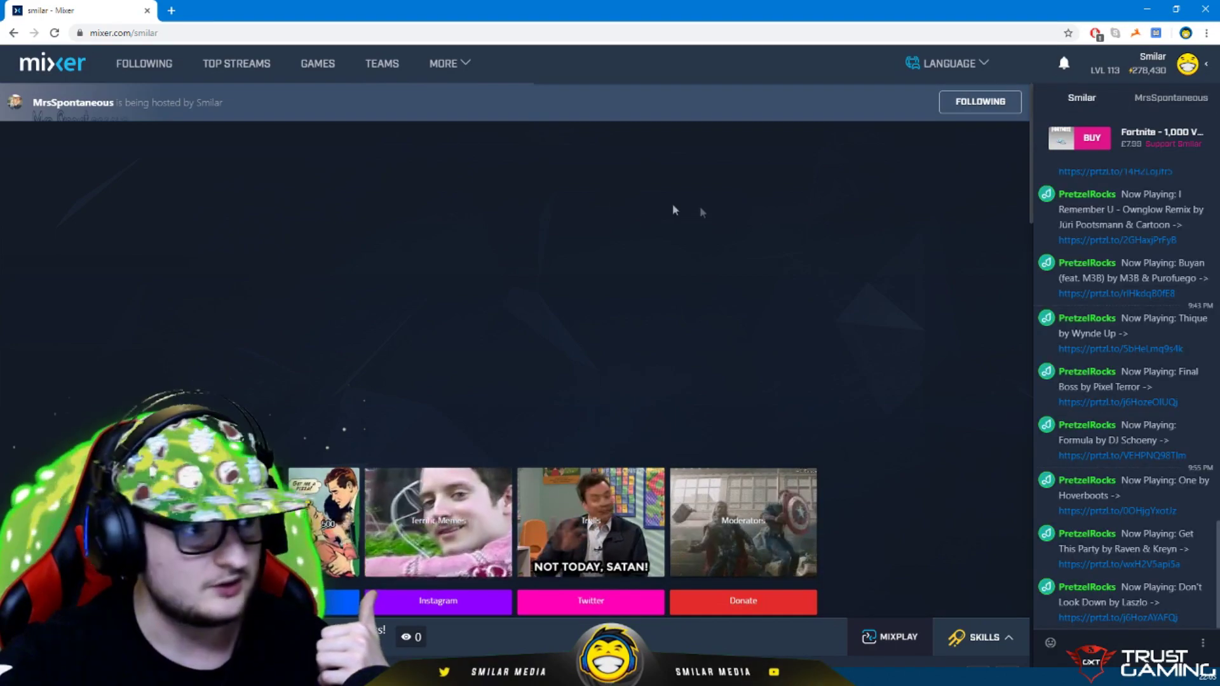
pyautogui.scroll(-1, 695, 273)
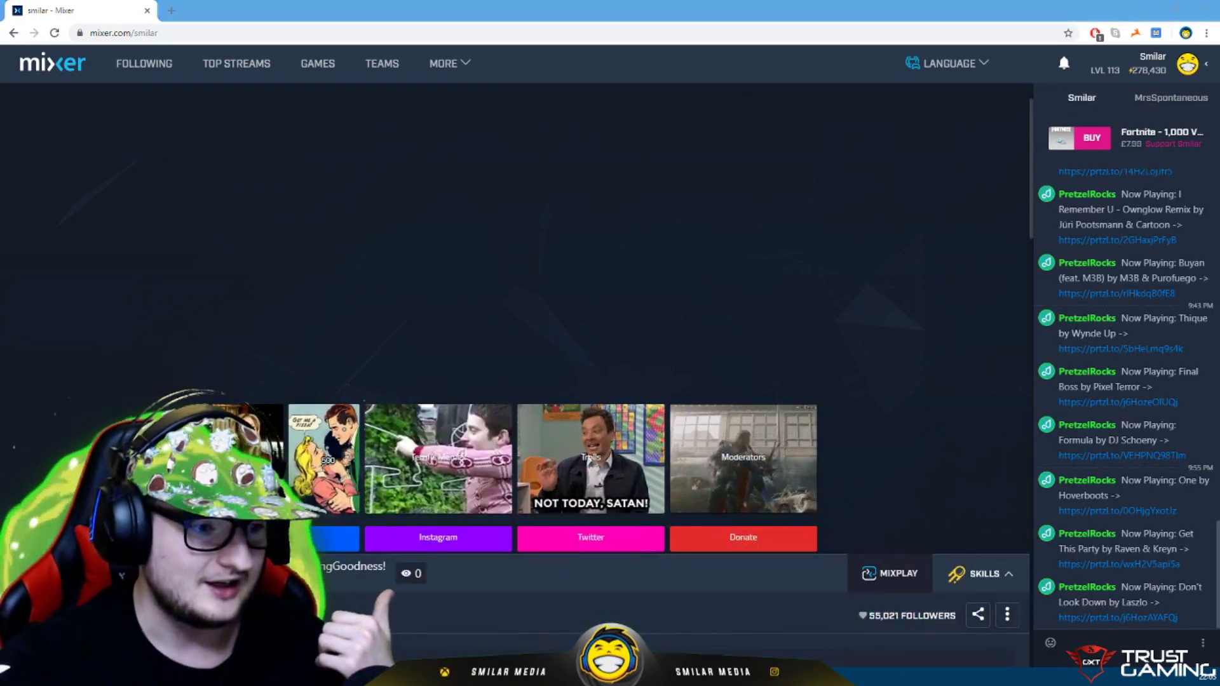
pyautogui.hotkey('alt', 'Tab')
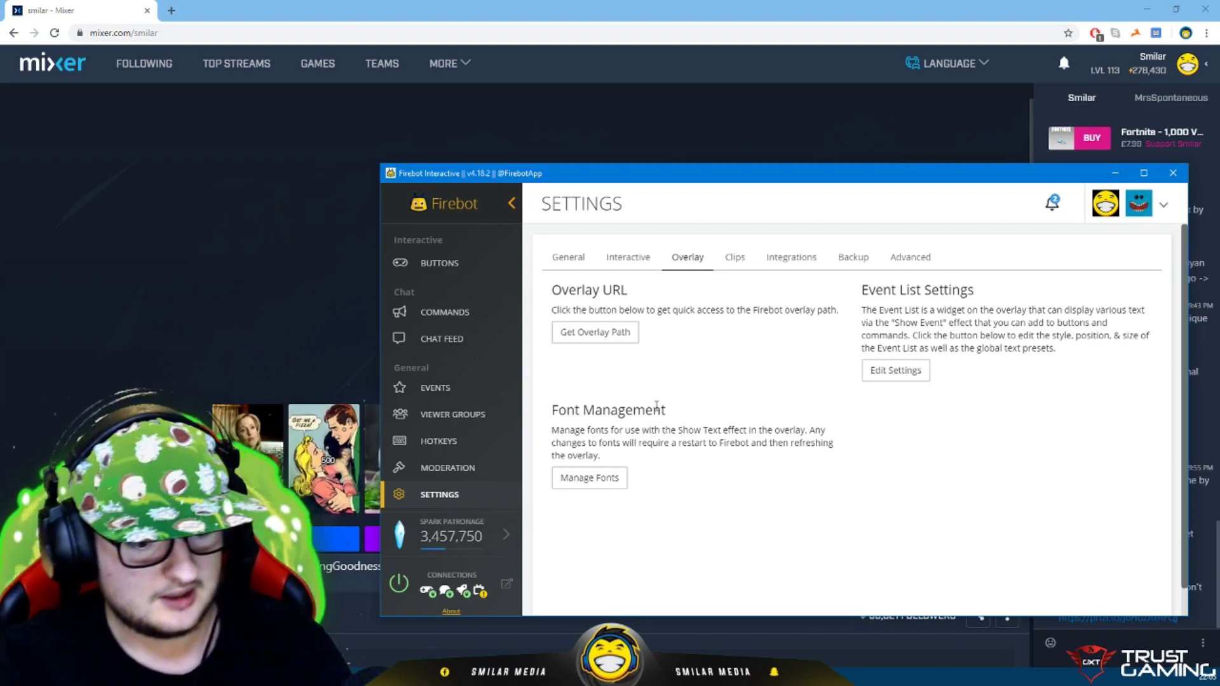